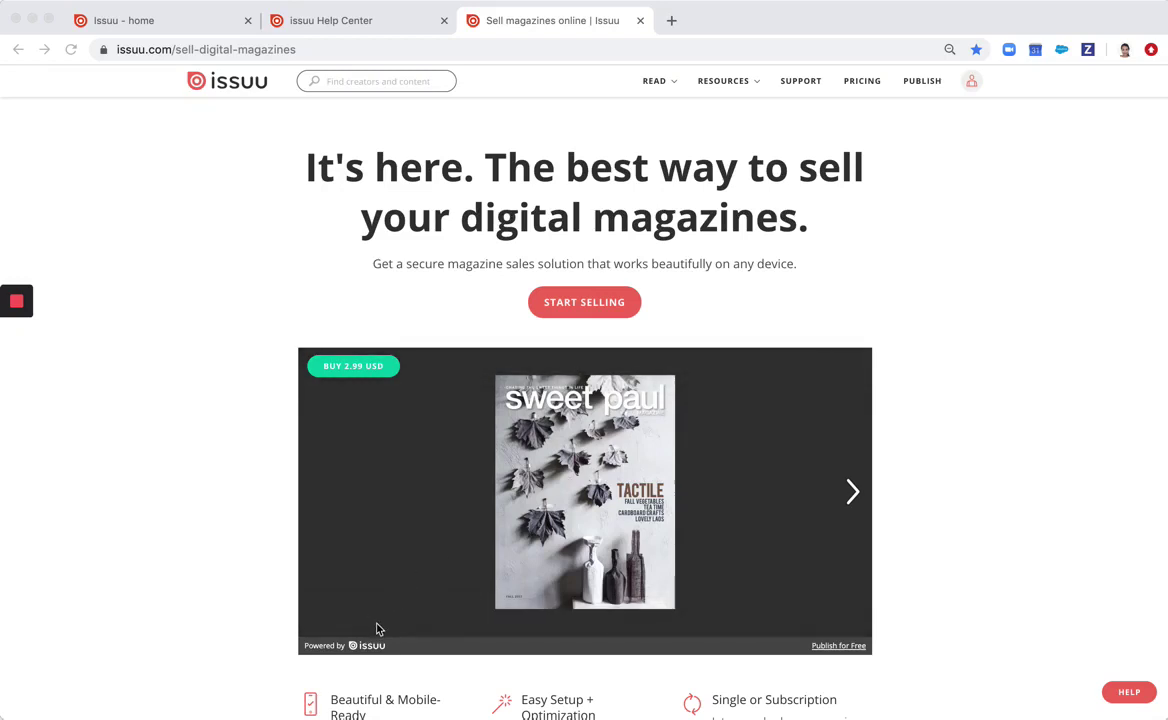
- Page twice through the sample magazine, then go via the Help Center tab back to the home dashboard
left_click(856, 490)
left_click(856, 490)
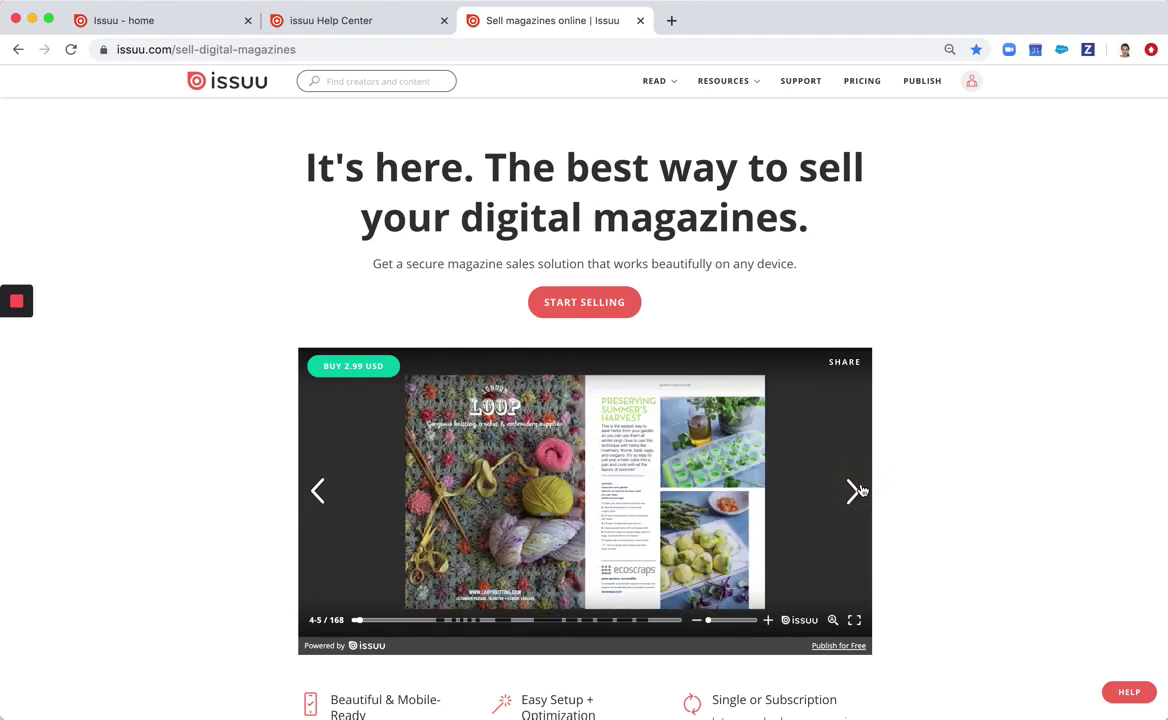
left_click(305, 24)
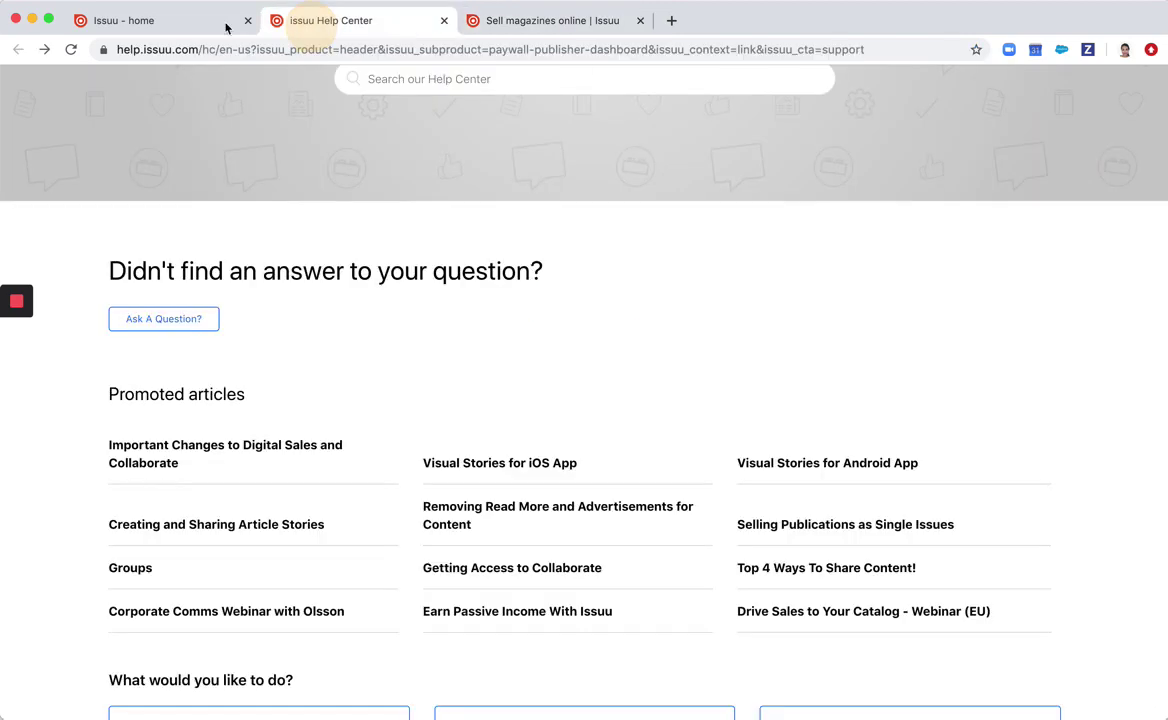
left_click(200, 22)
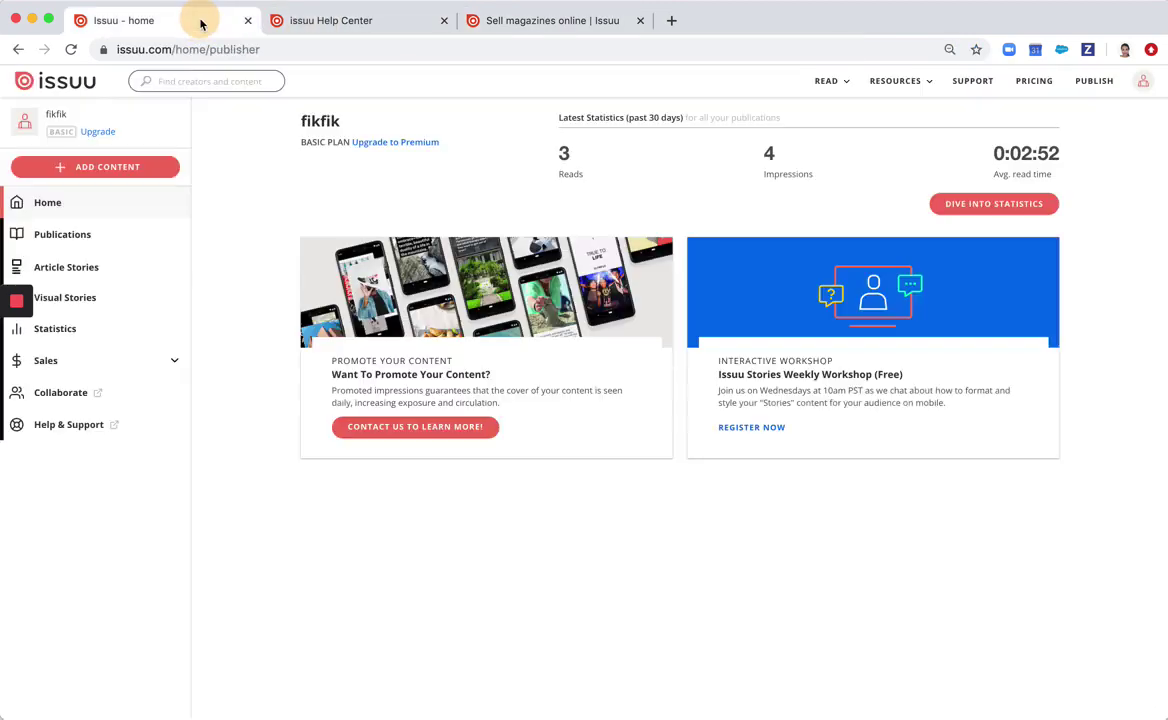
- In Sales > Payment Settings, enter the Stripe account e-mail and set the country to Denmark
left_click(53, 364)
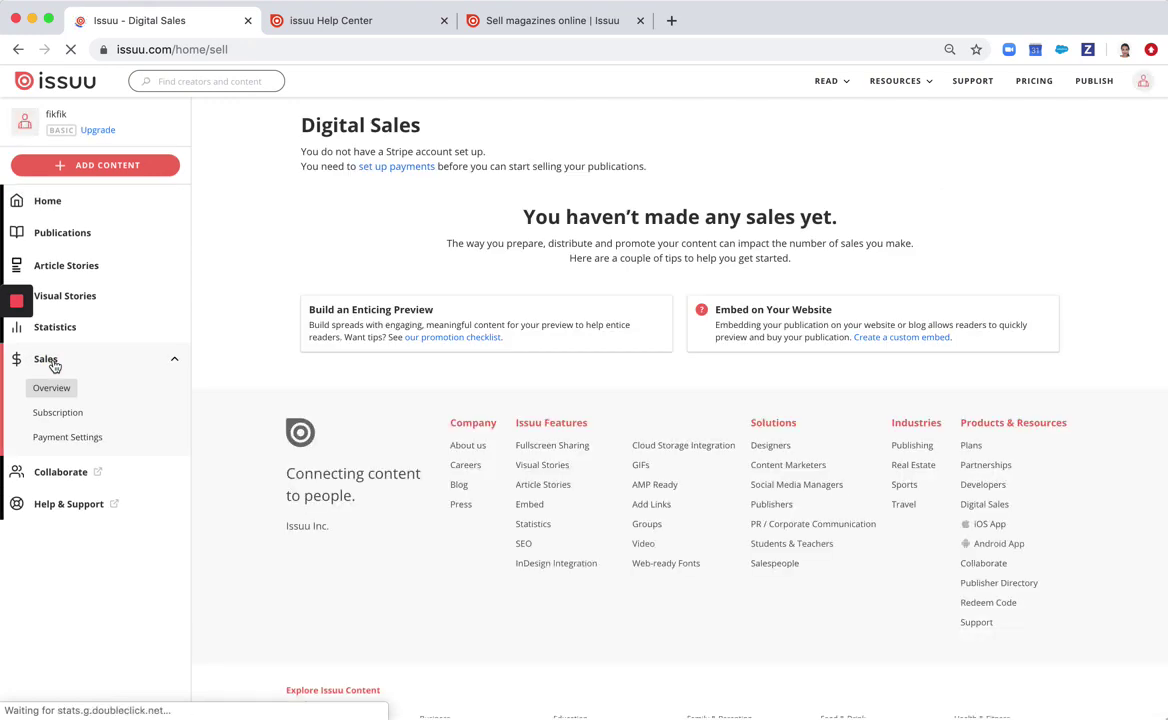
left_click(76, 443)
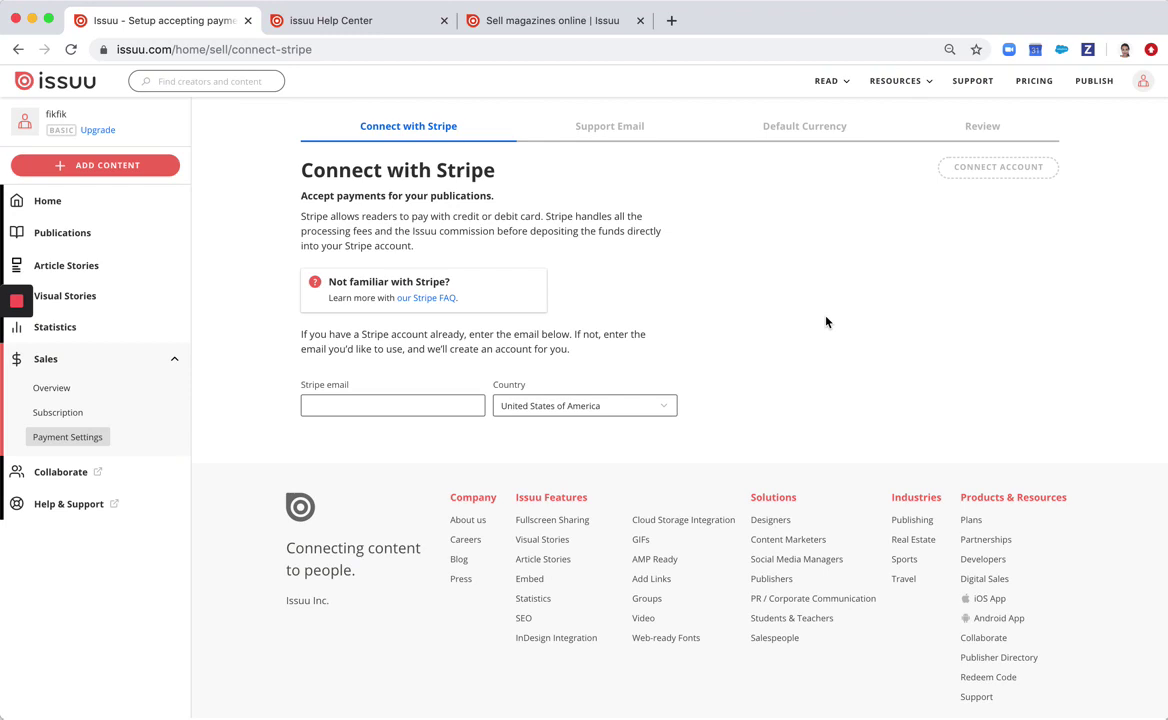
left_click(662, 406)
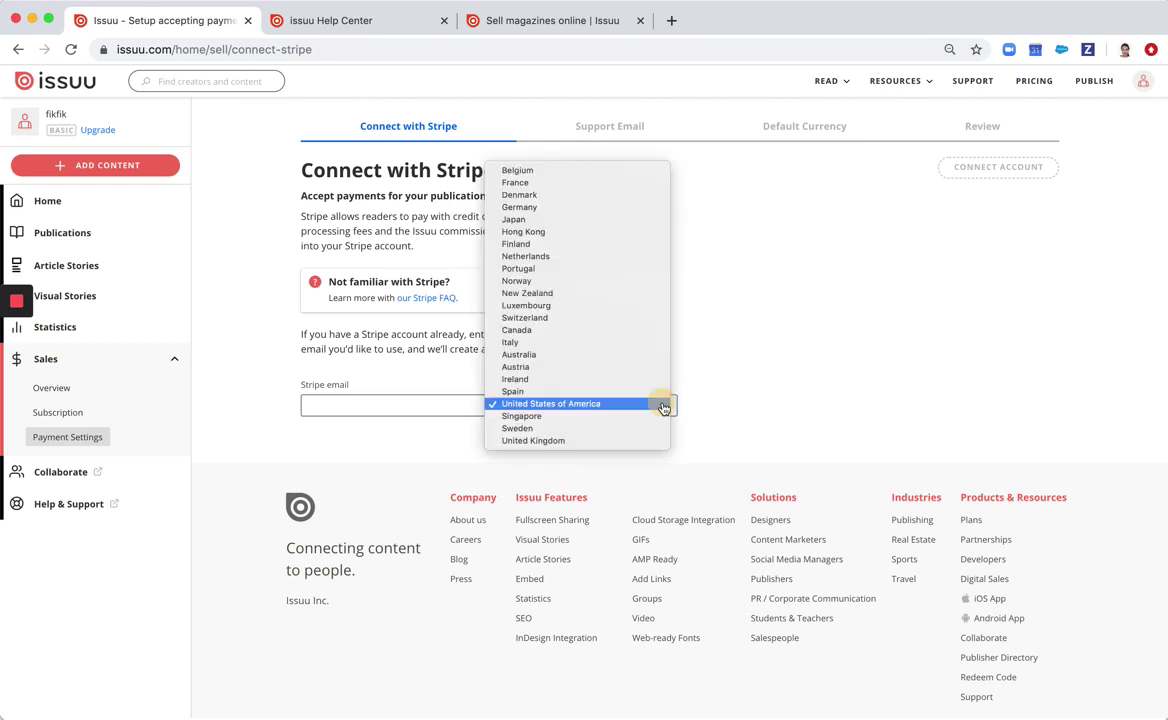
left_click(662, 404)
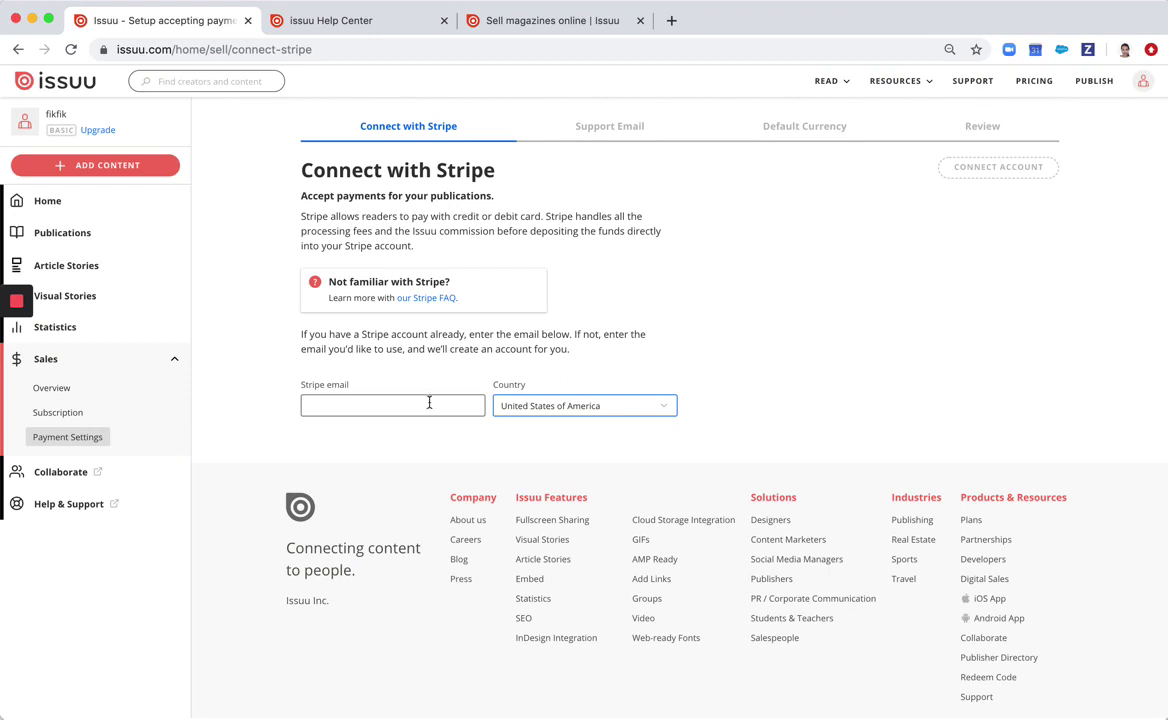
left_click(386, 399)
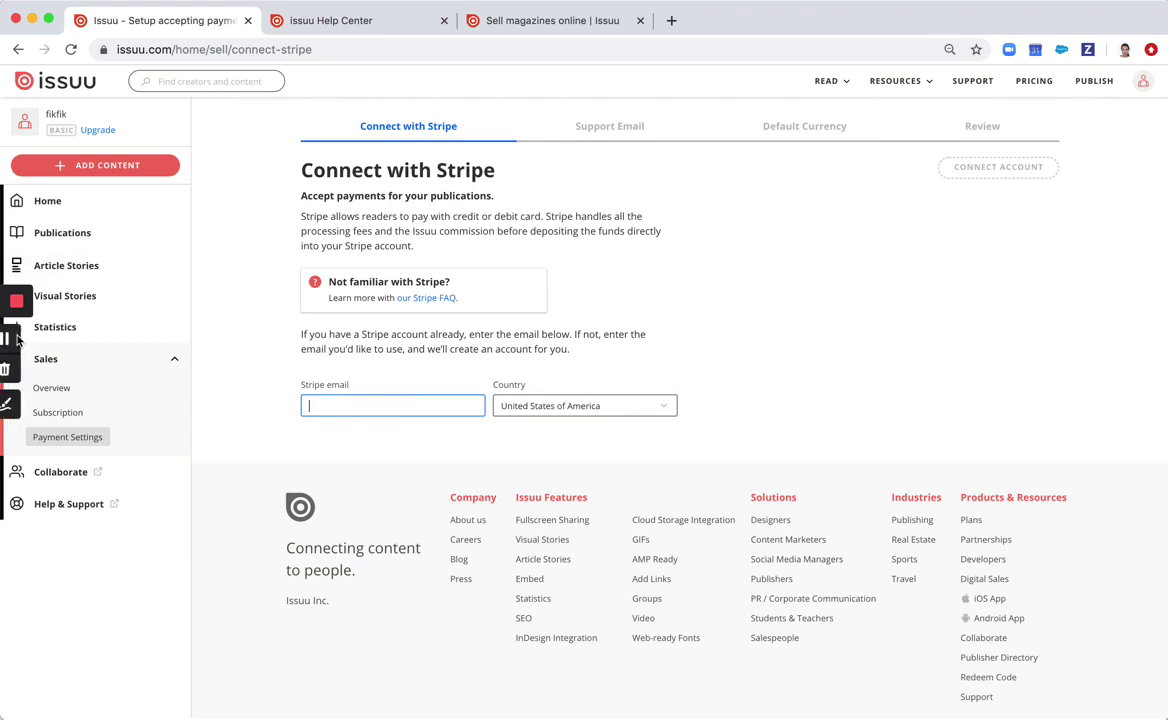
left_click(16, 339)
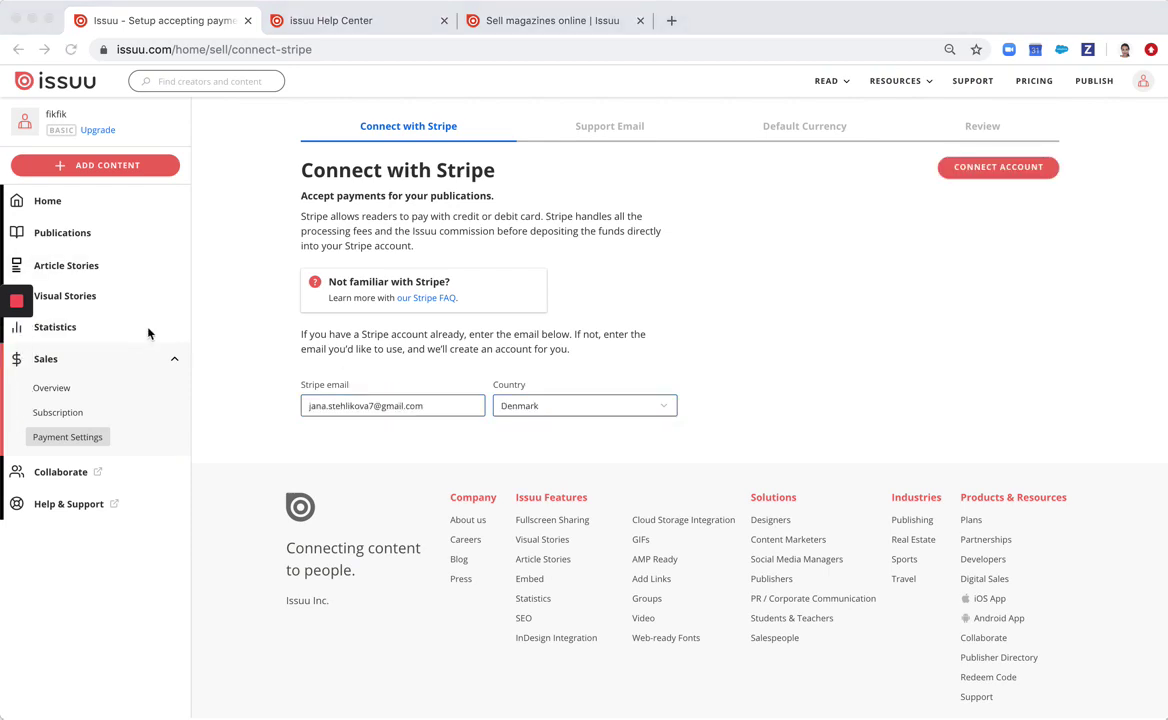
left_click(914, 156)
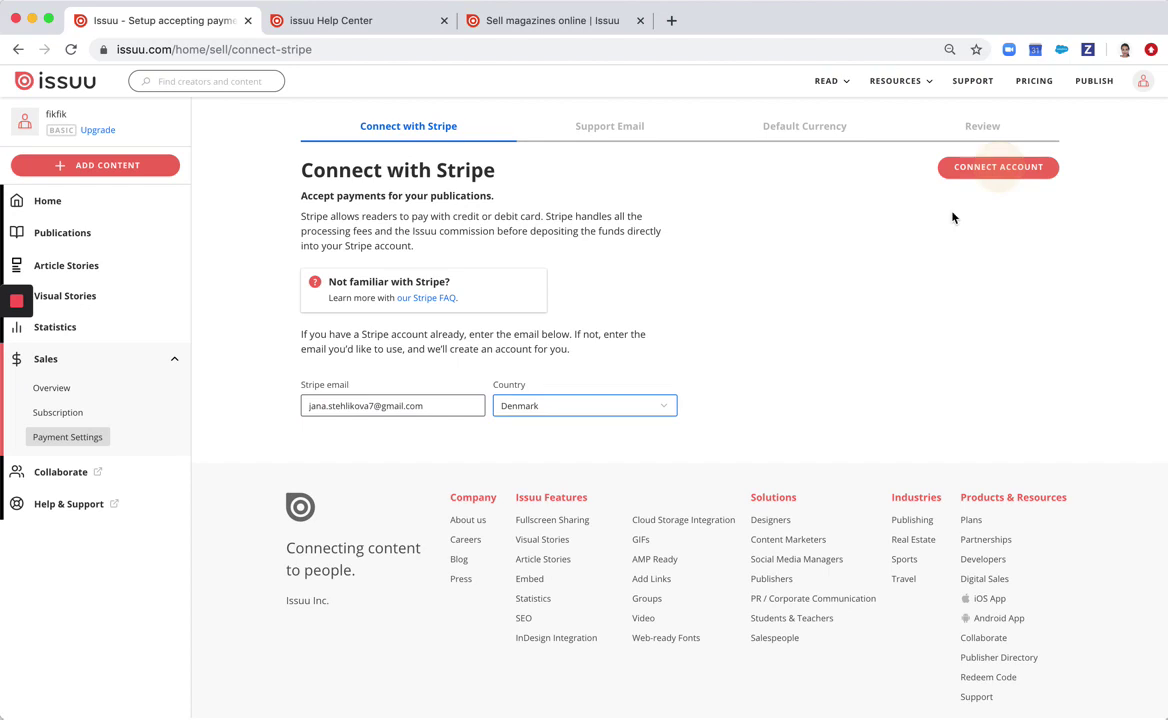
- Connect the existing Stripe account by signing in to Stripe
left_click(1001, 172)
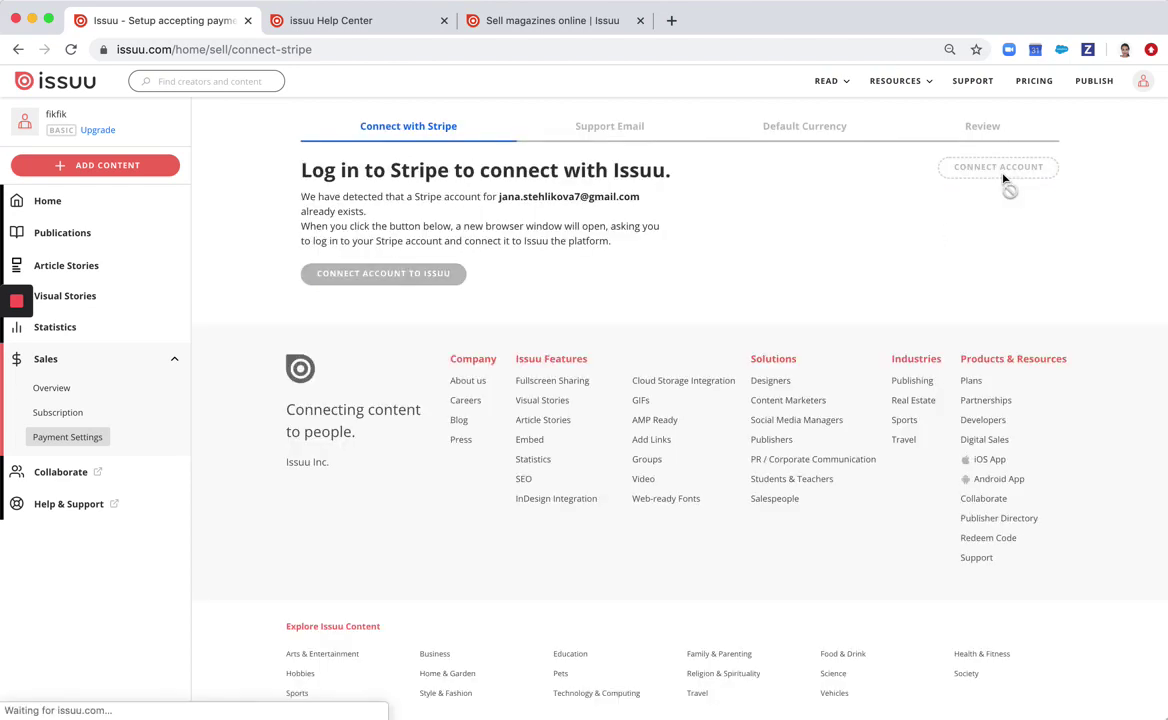
left_click(416, 277)
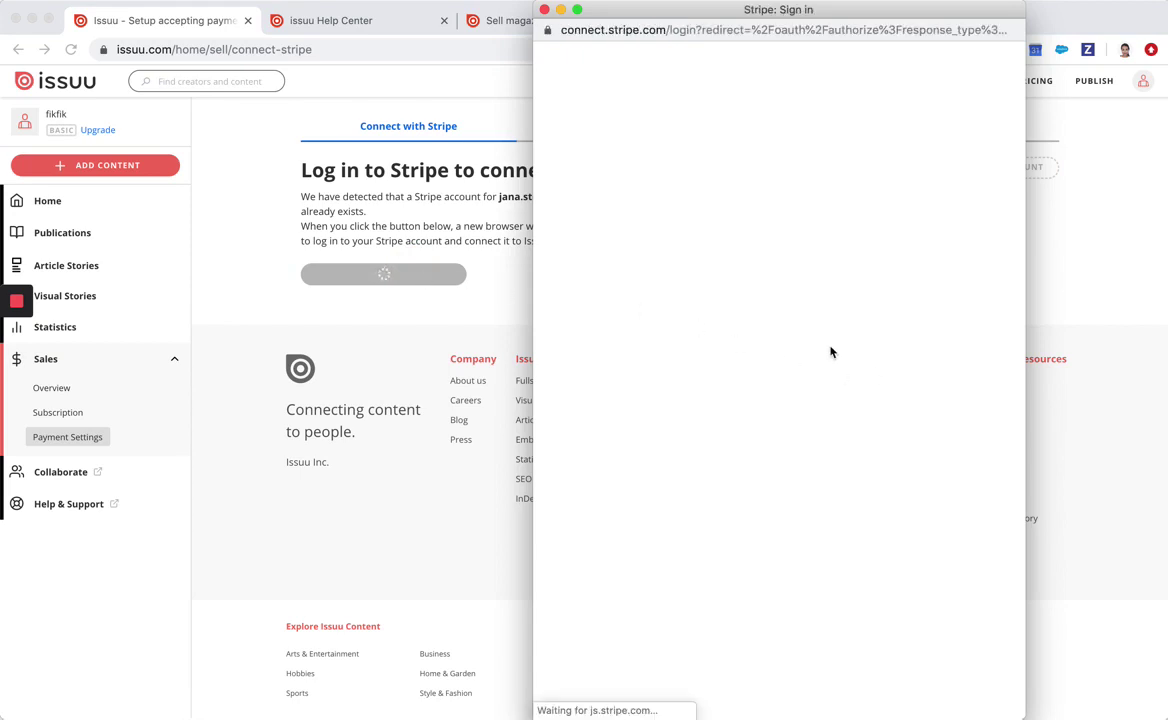
left_click(757, 480)
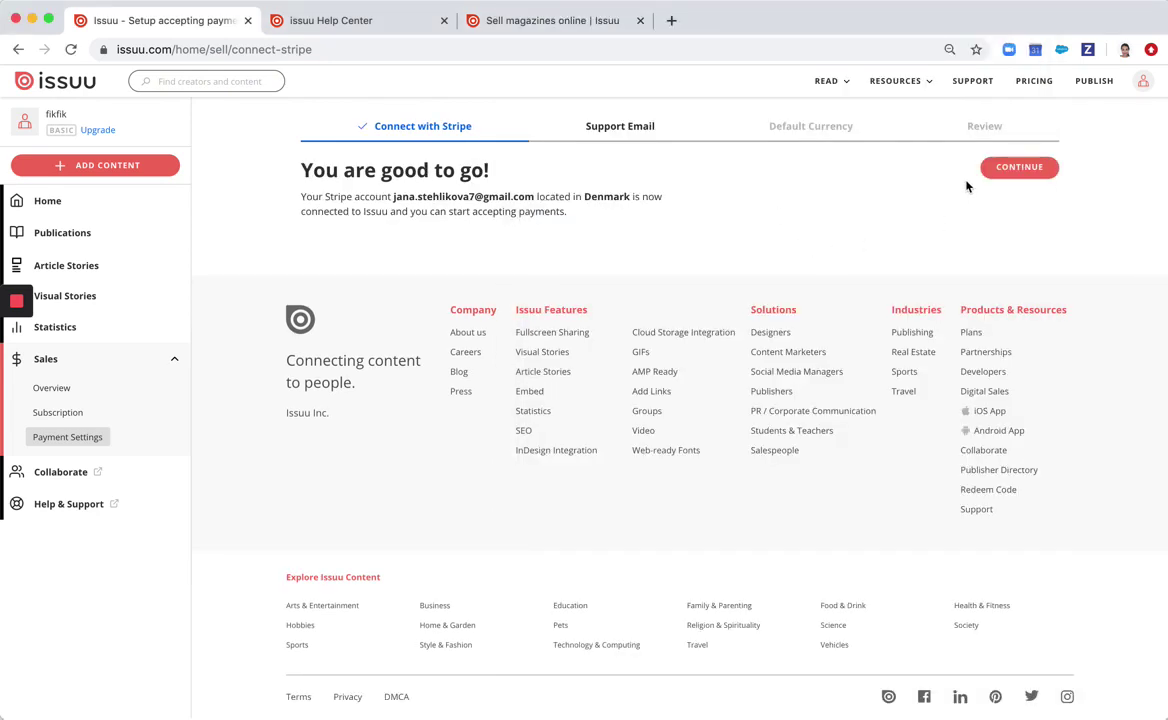
- Save the billing support e-mail and keep USD - US Dollar as the default currency
left_click(1020, 168)
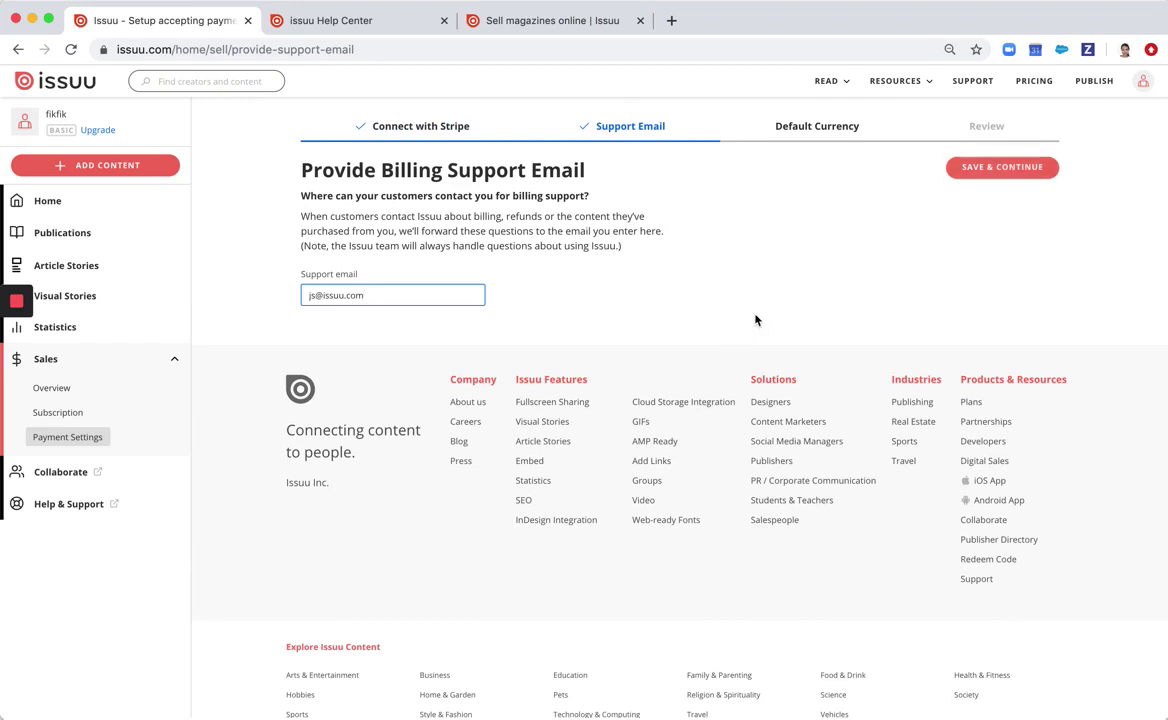
left_click(978, 170)
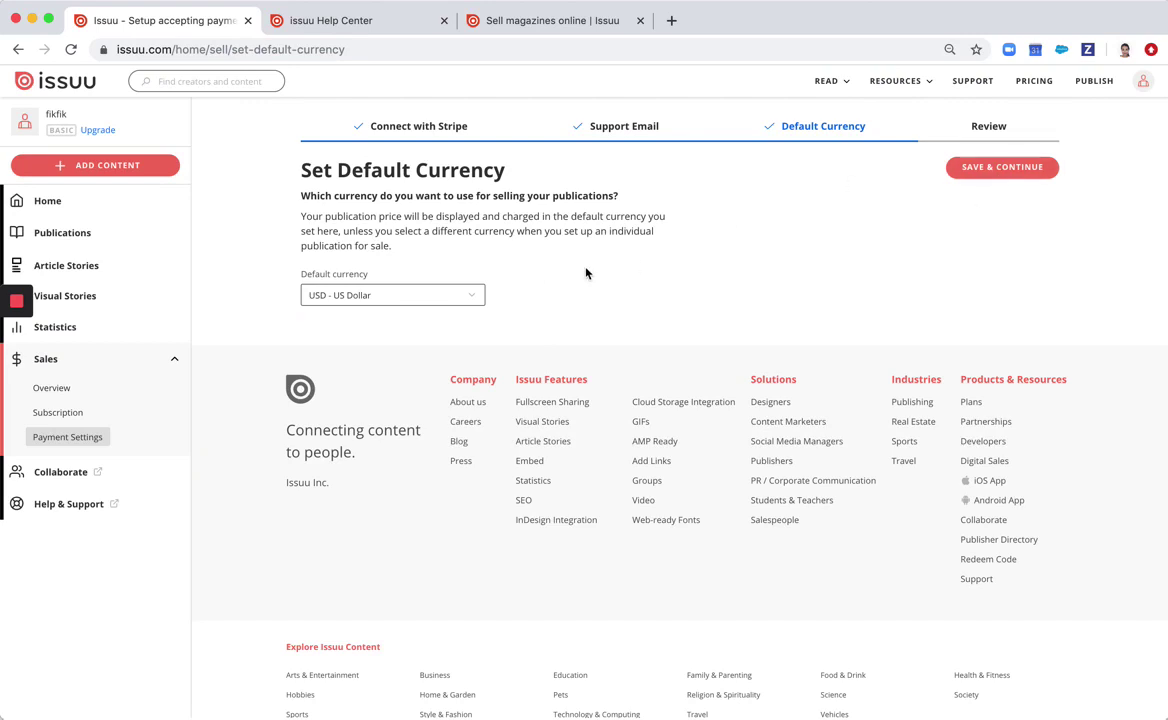
left_click(480, 298)
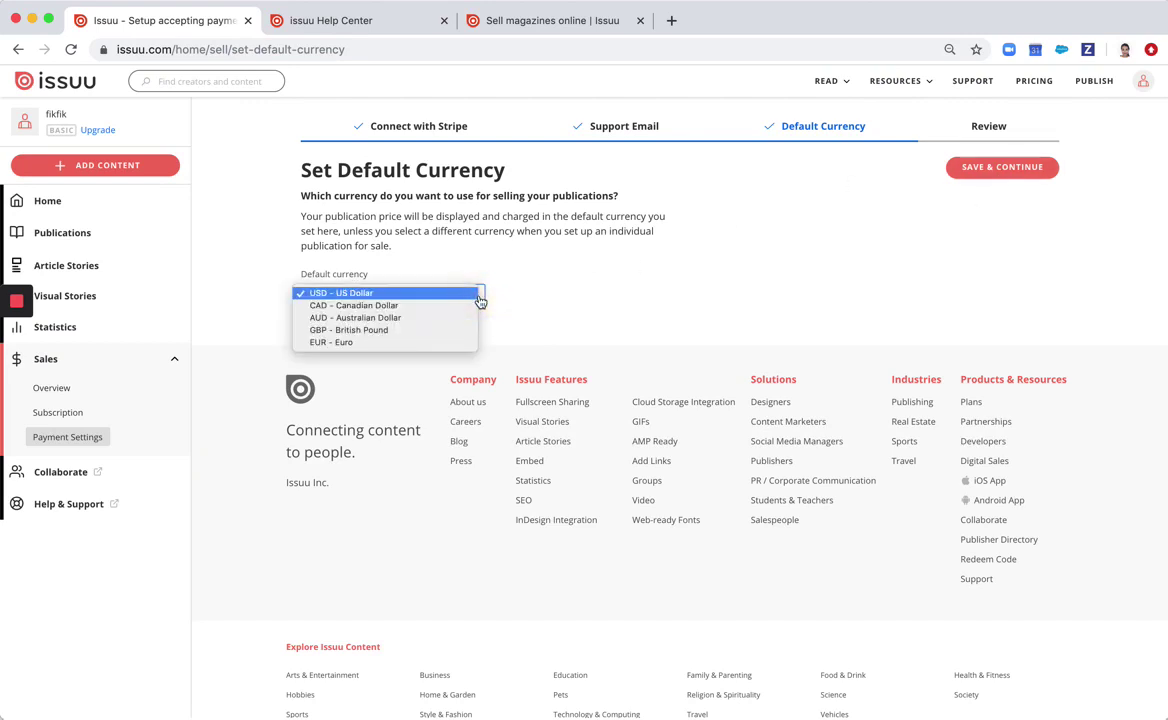
left_click(556, 262)
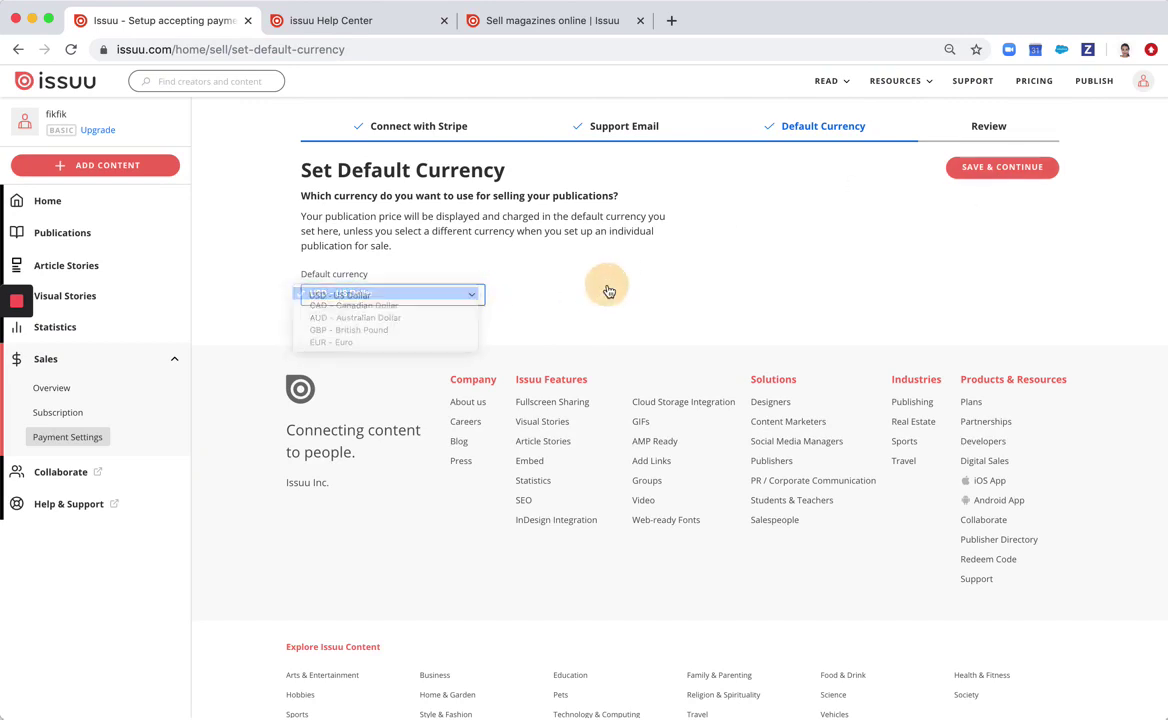
left_click(997, 169)
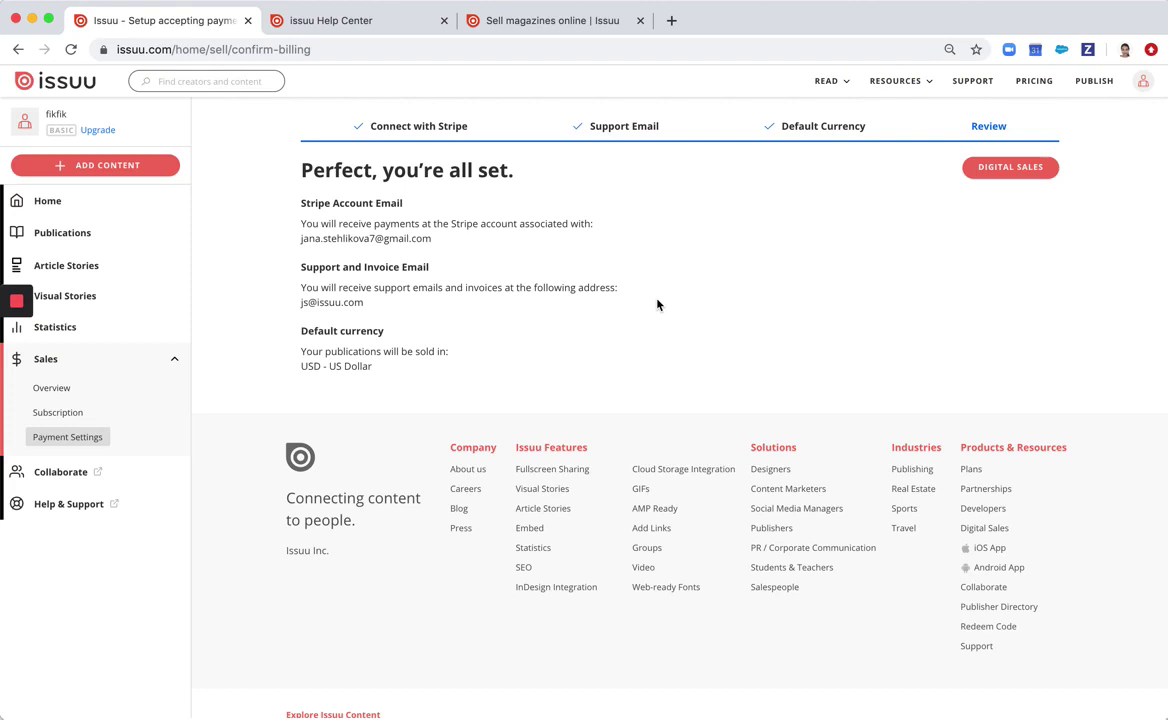
- Upload a file from Publications to create the 22-page draft 'Orange juice 2' and open its Sell settings
left_click(68, 236)
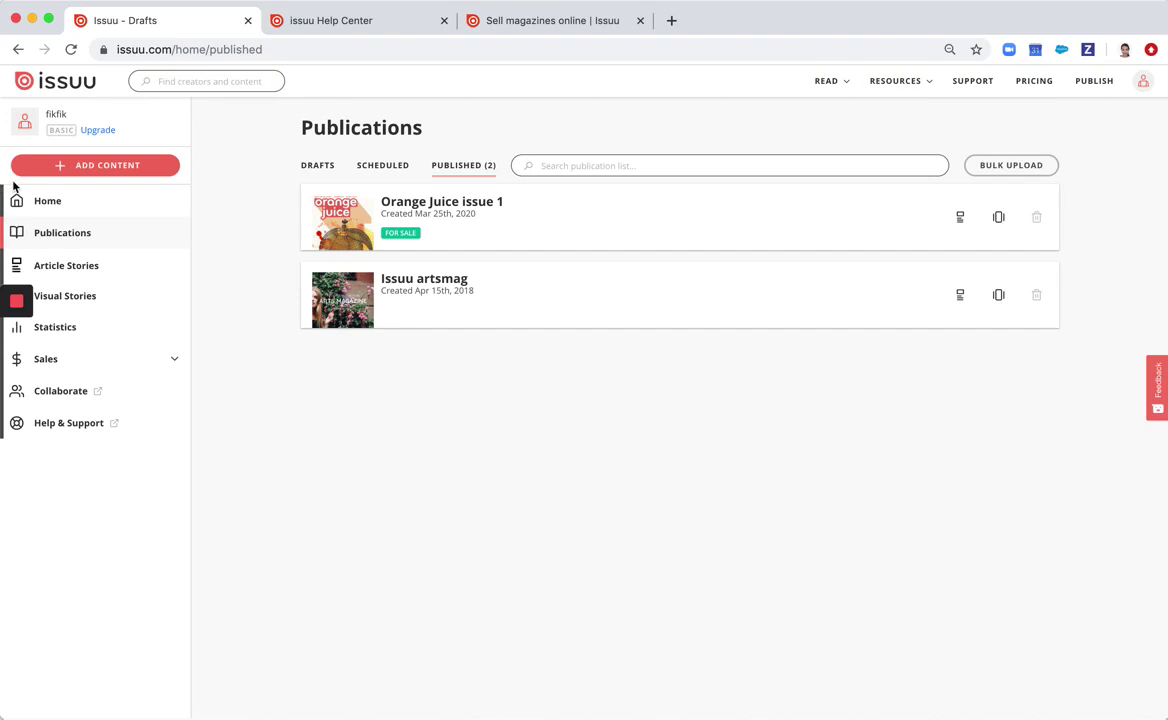
left_click(105, 166)
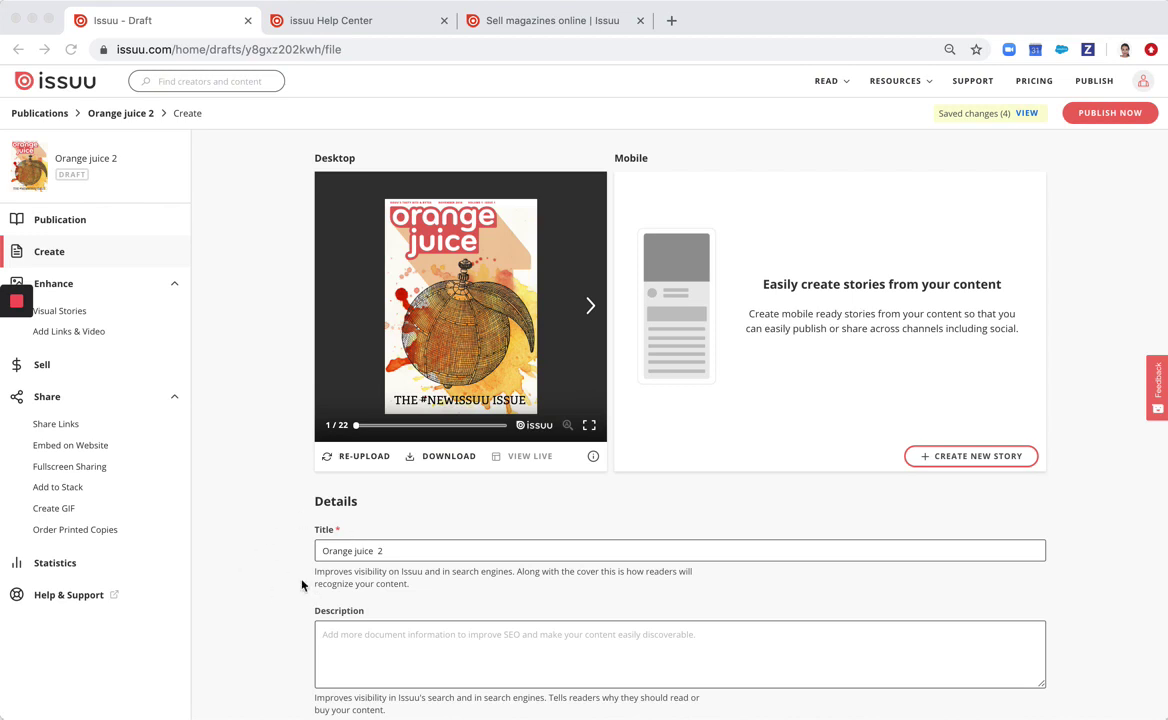
scroll(302, 585, "down", 1)
scroll(302, 585, "down", 4)
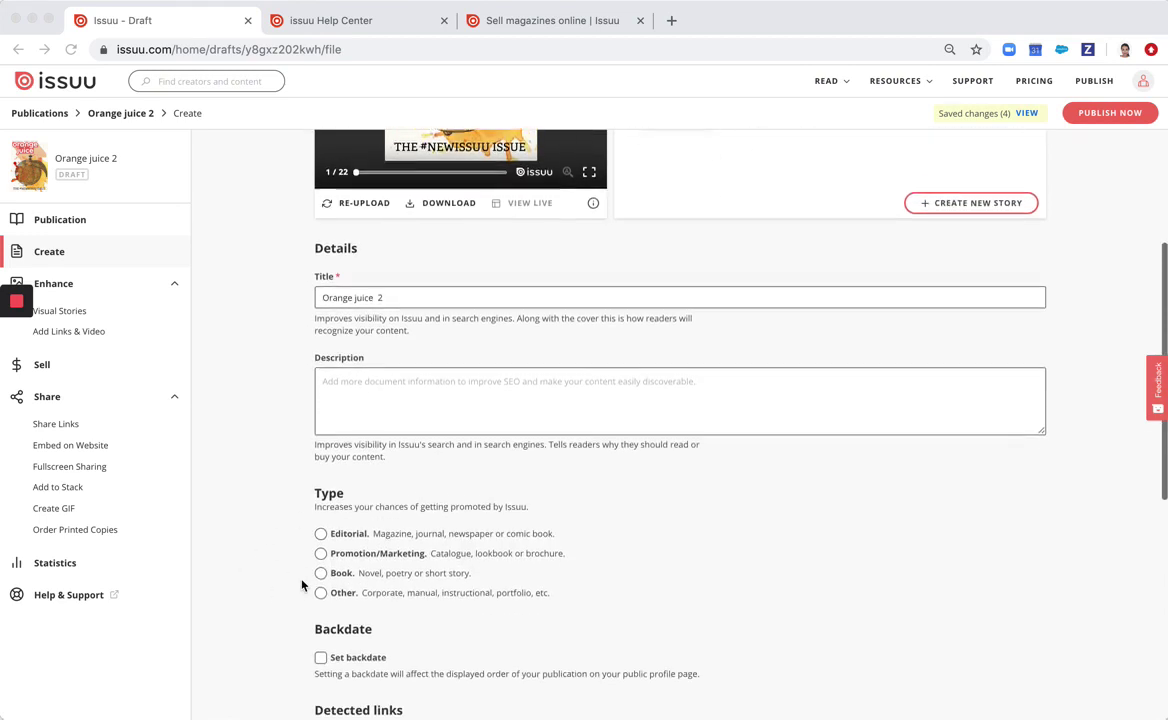
scroll(302, 585, "up", 4)
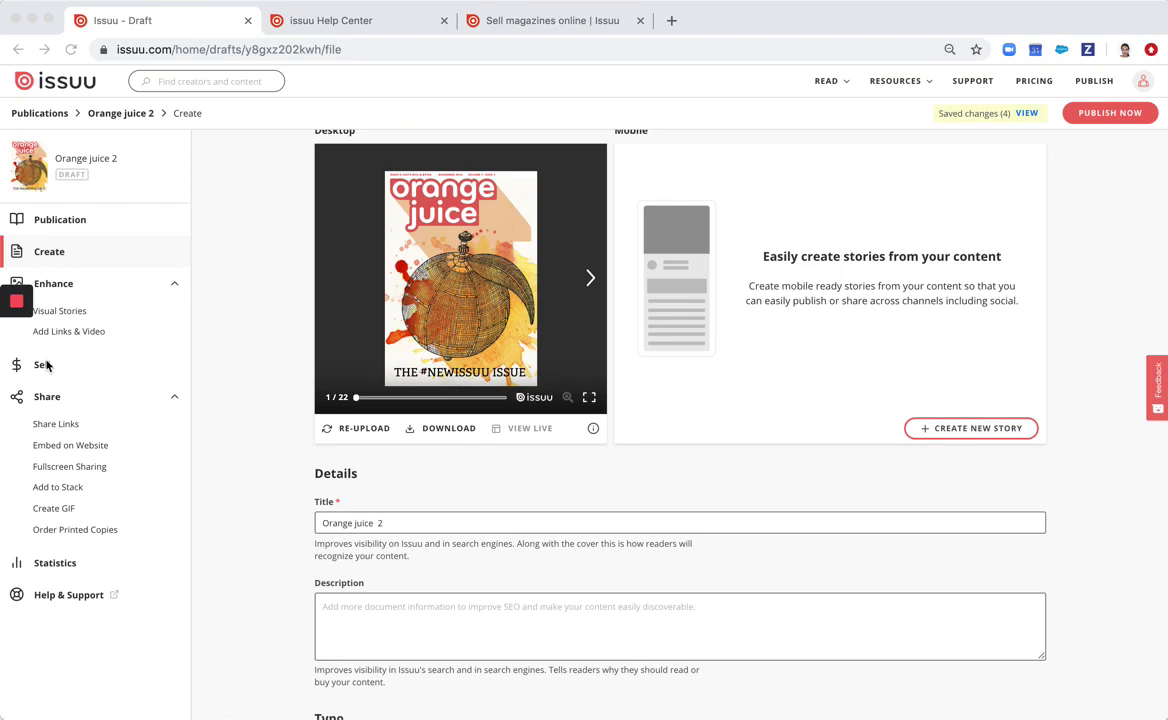
left_click(47, 366)
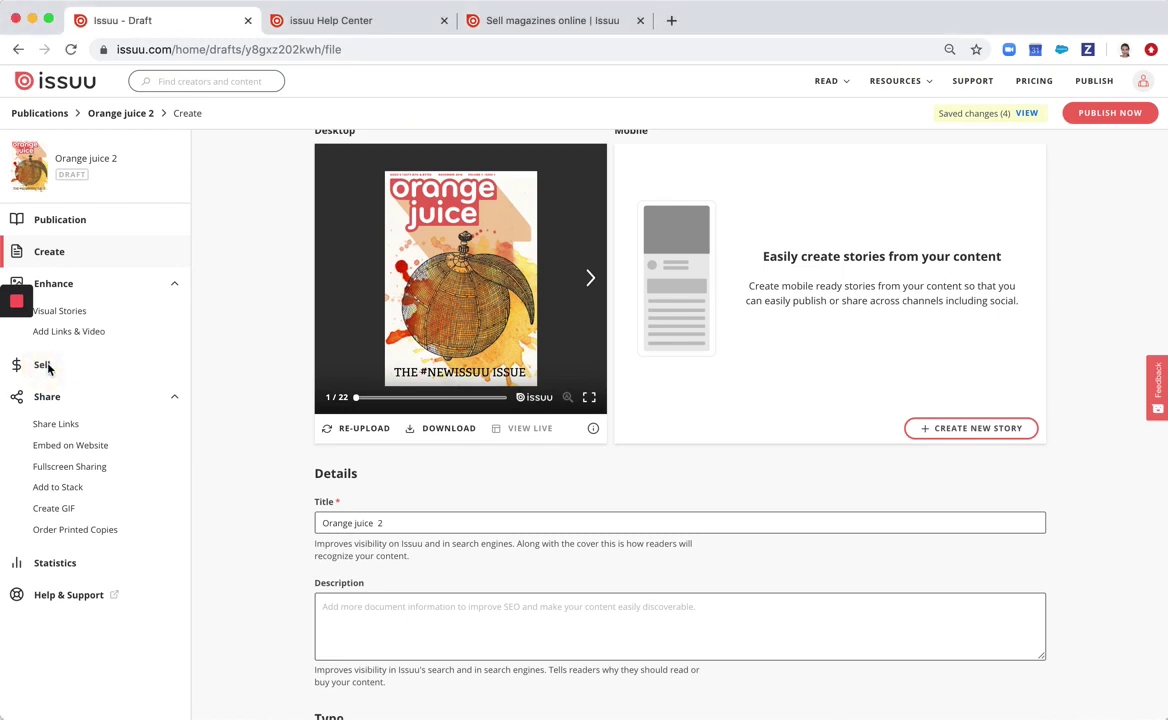
left_click(47, 366)
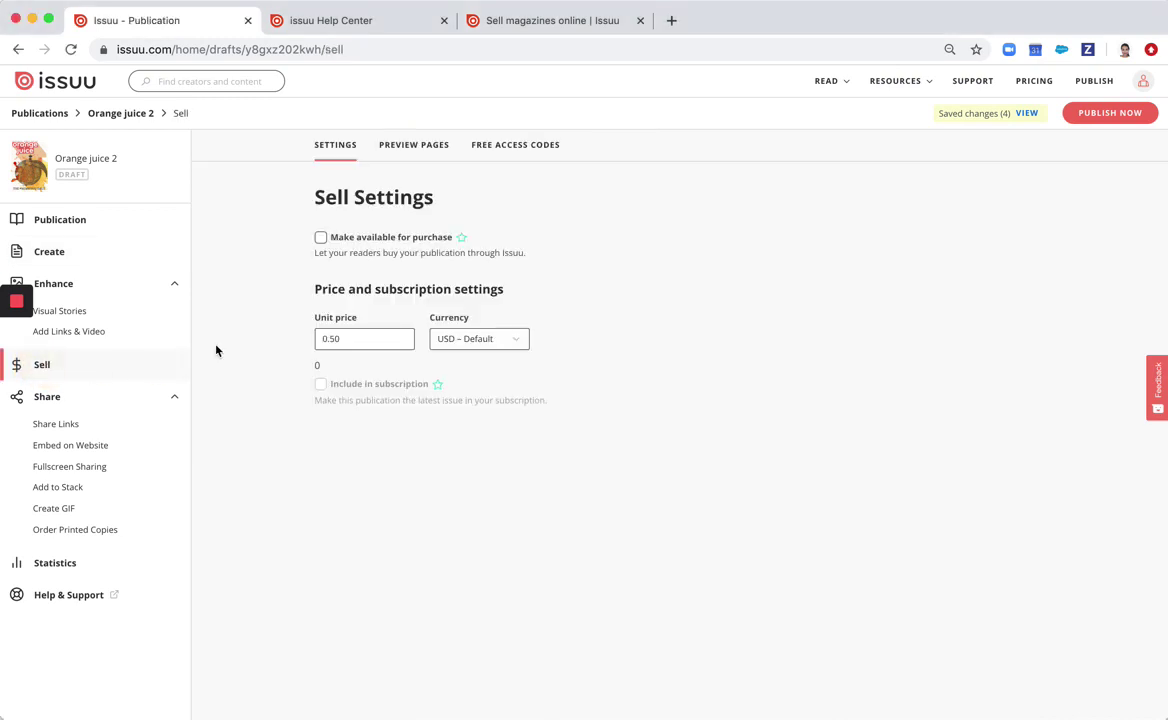
- Make Orange juice 2 available for purchase with a unit price of 2
left_click(320, 238)
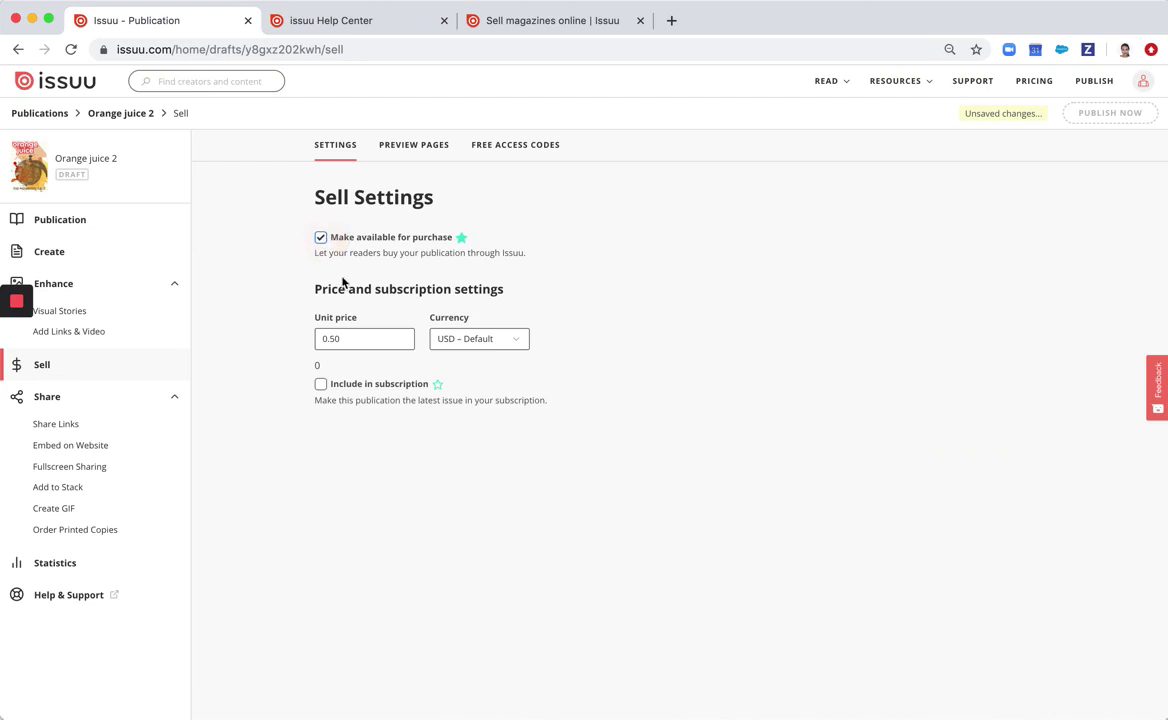
double_click(339, 338)
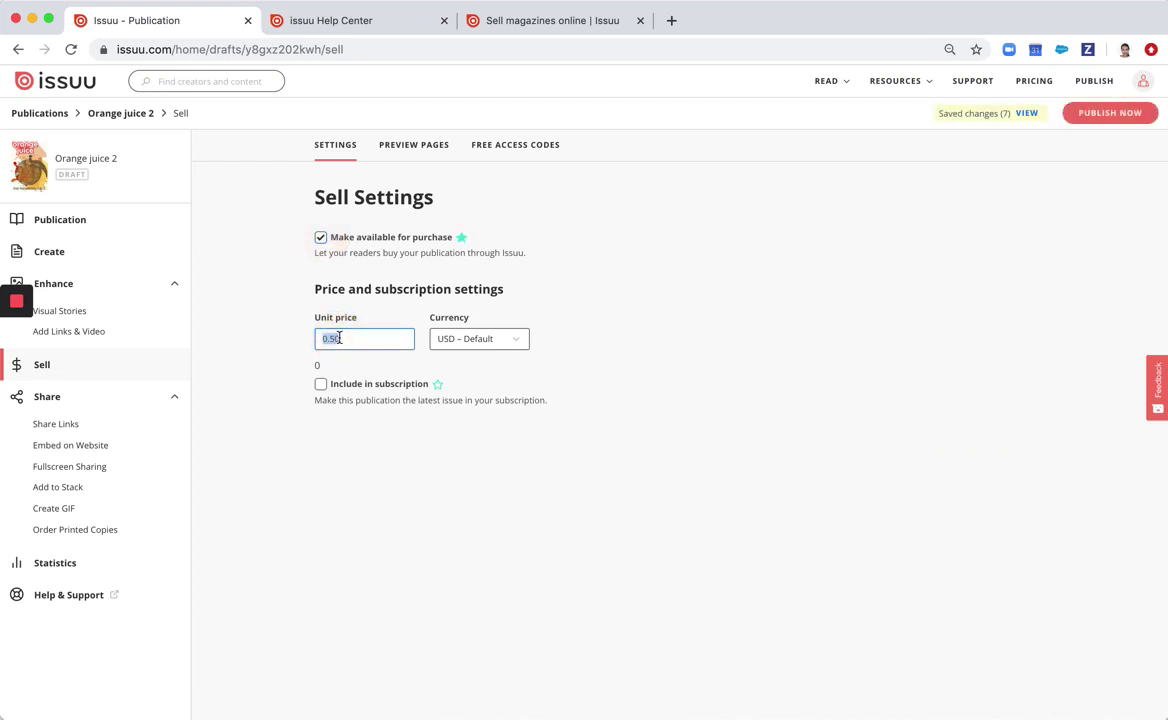
type("2")
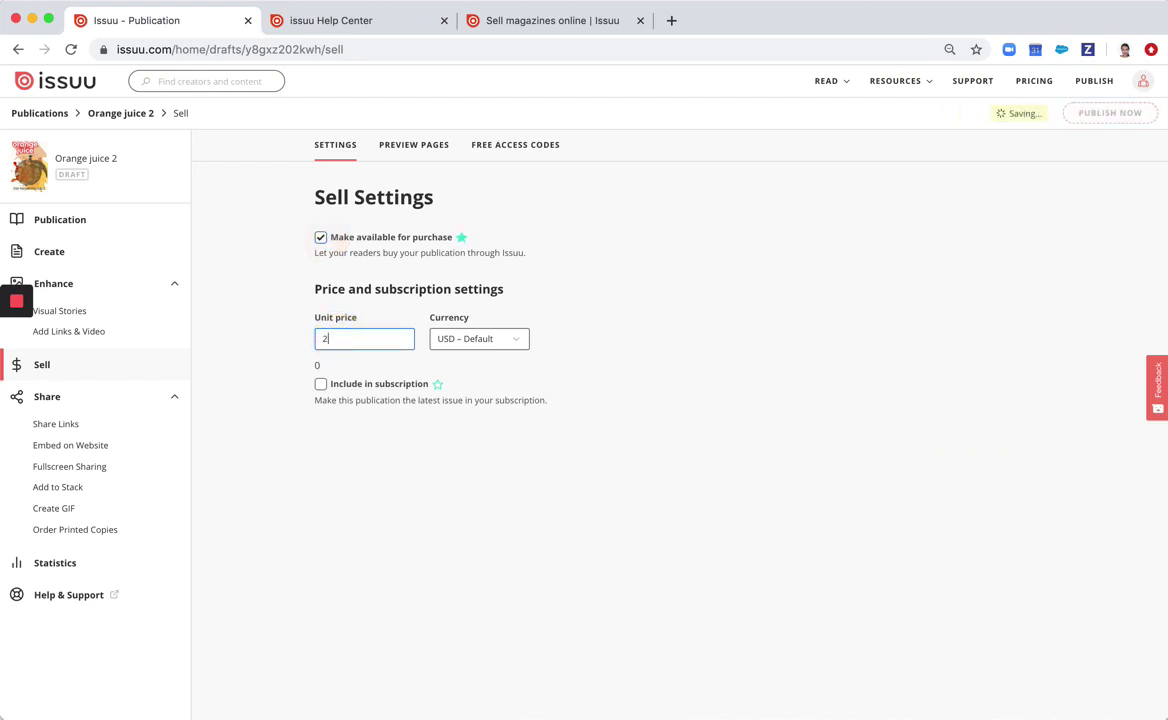
- Add the pages 4–5 spread to the preview pages, so 14% is previewable
left_click(405, 152)
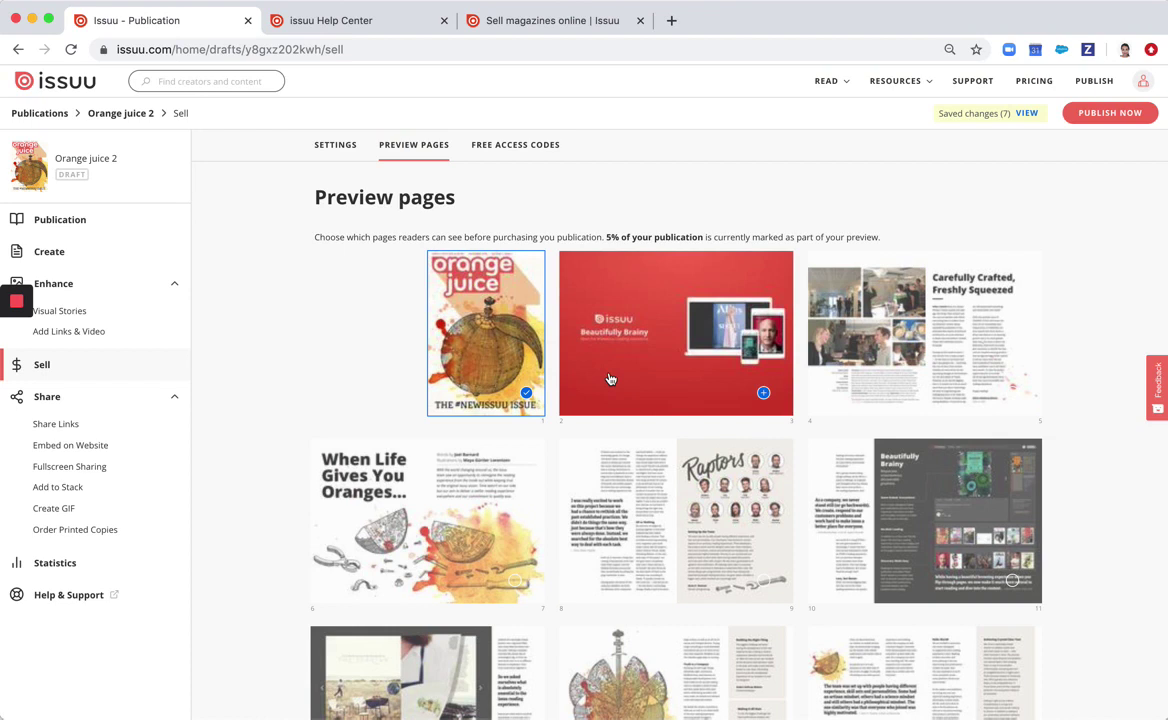
left_click(745, 352)
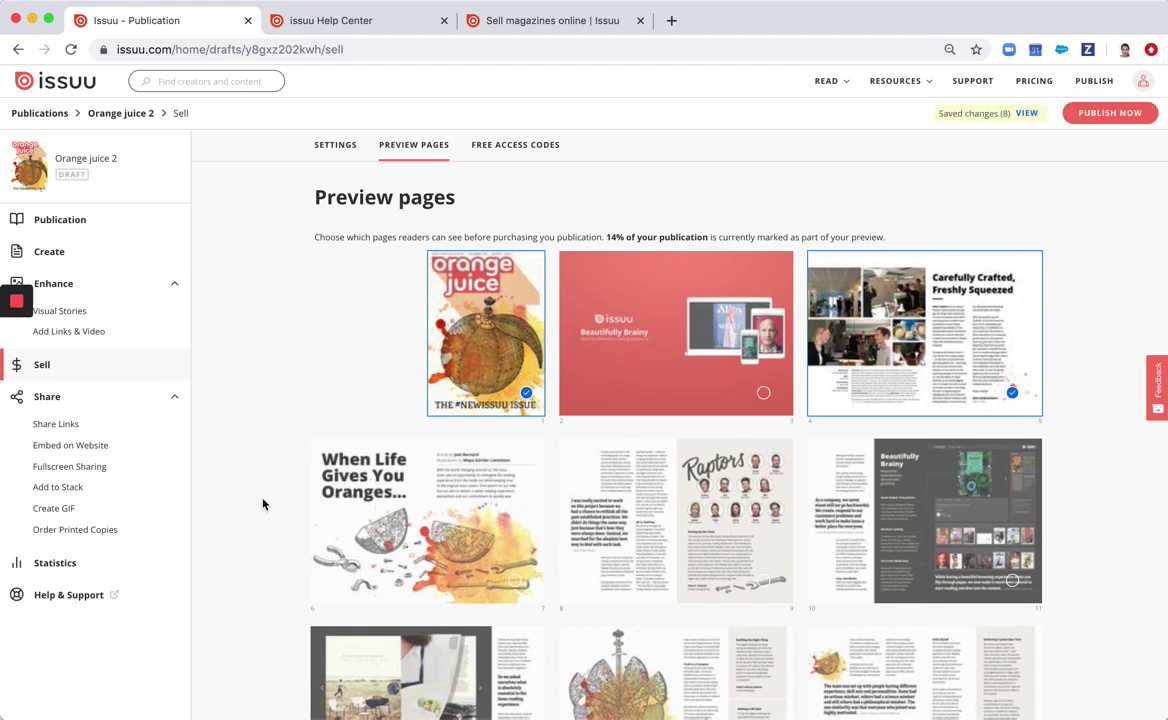
scroll(261, 503, "down", 3)
scroll(263, 504, "up", 3)
scroll(266, 347, "down", 3)
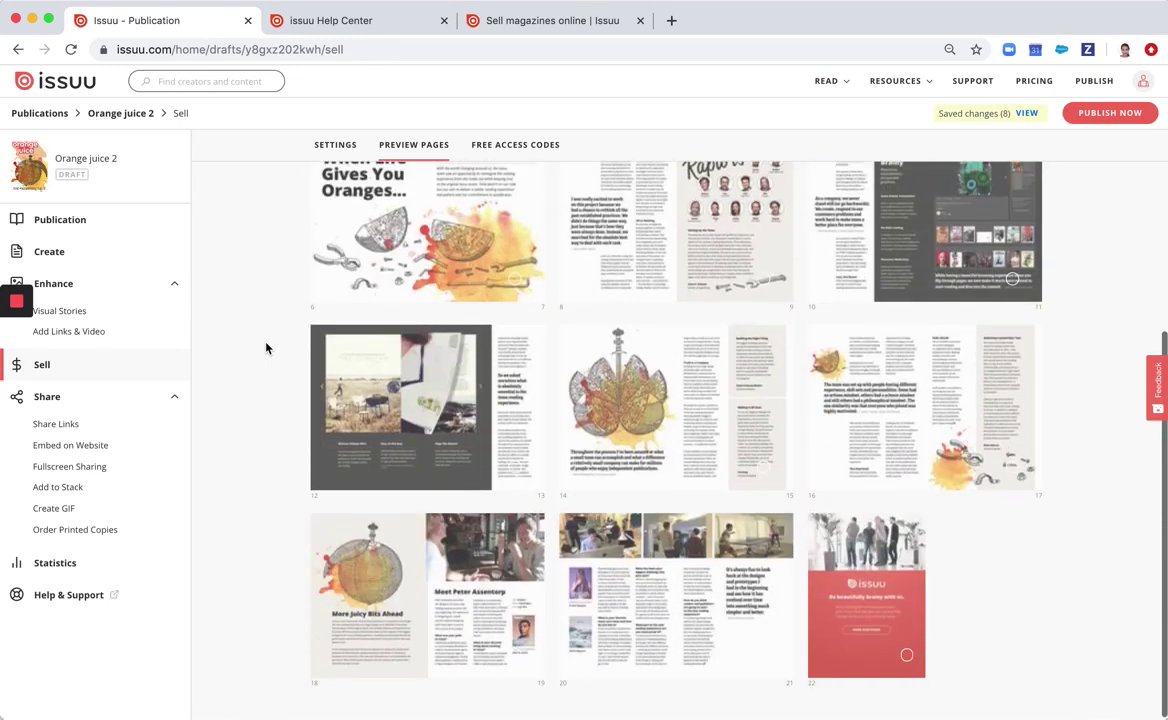
scroll(1059, 302, "up", 3)
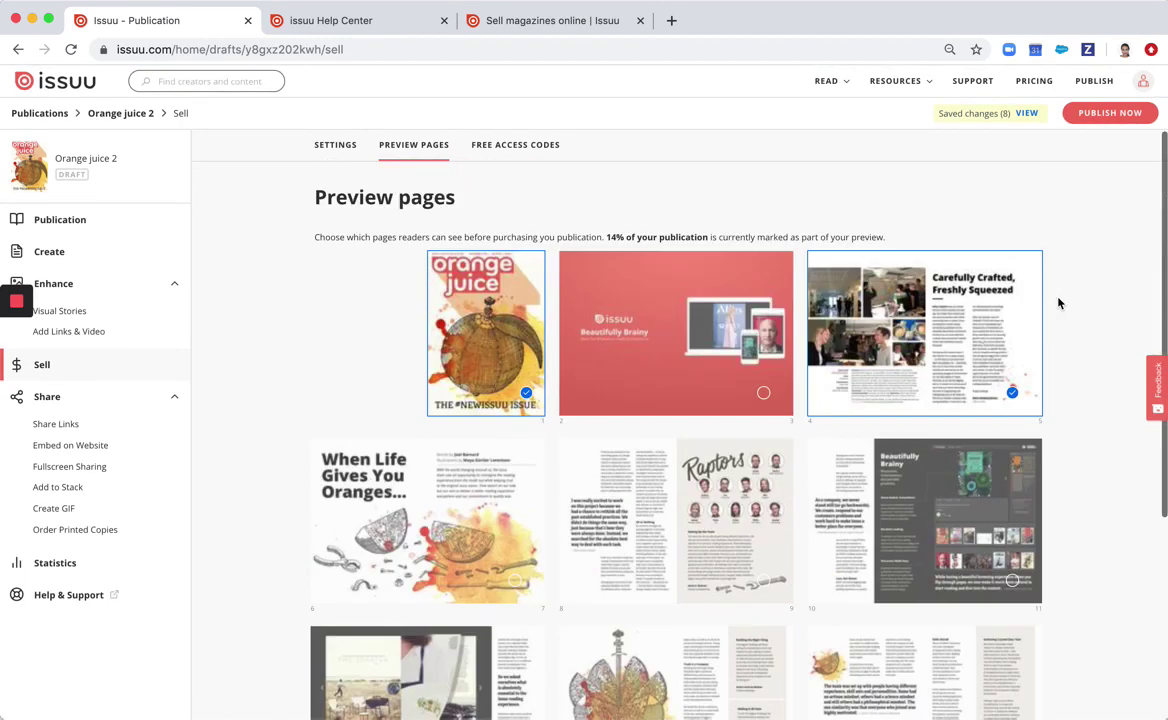
- Publish Orange juice 2, dismiss the 'You're live' dialog, and expand the Sales options
left_click(1108, 113)
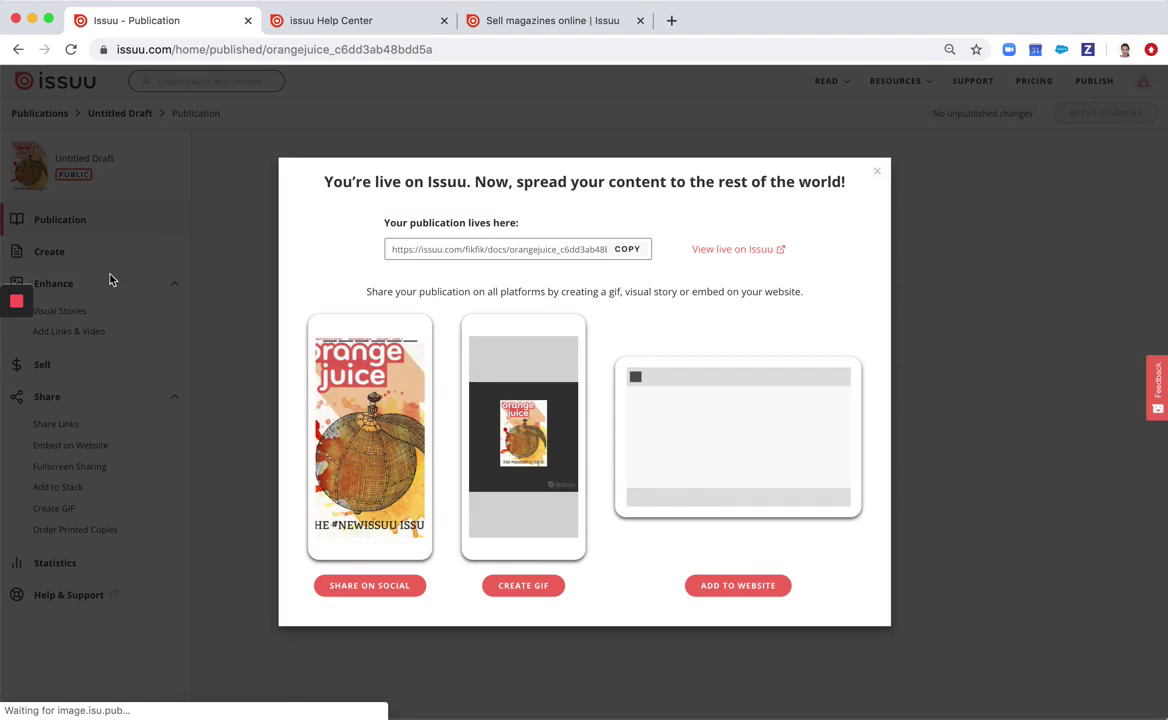
left_click(875, 180)
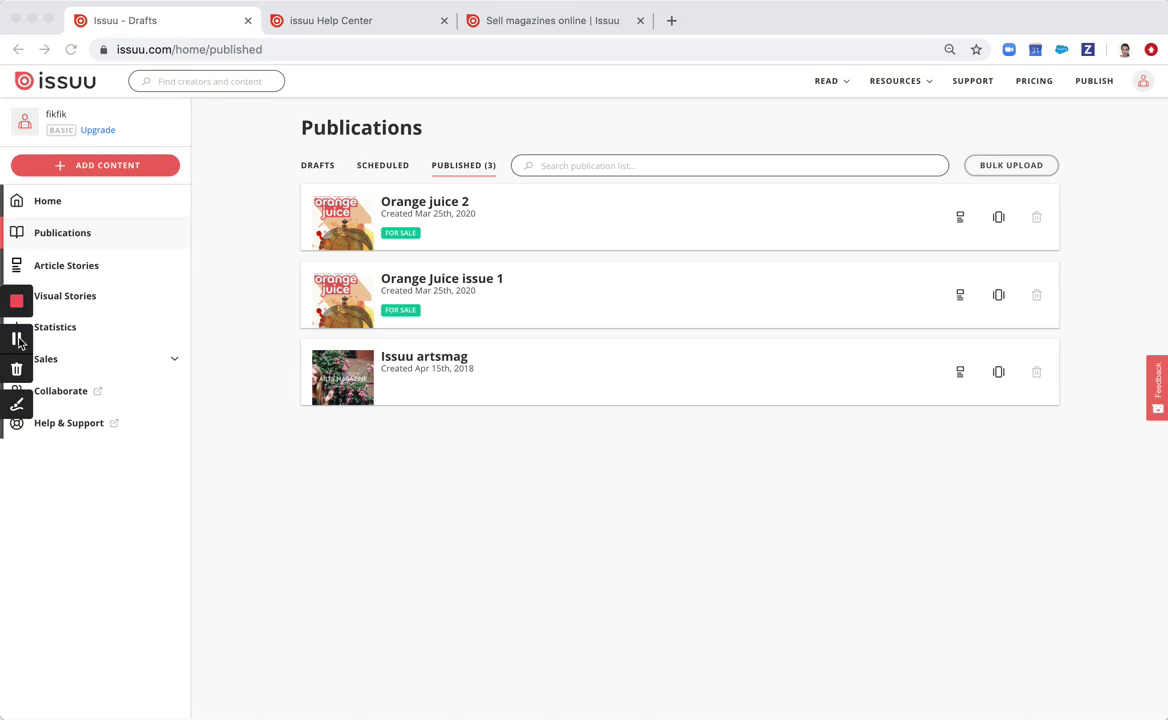
left_click(70, 363)
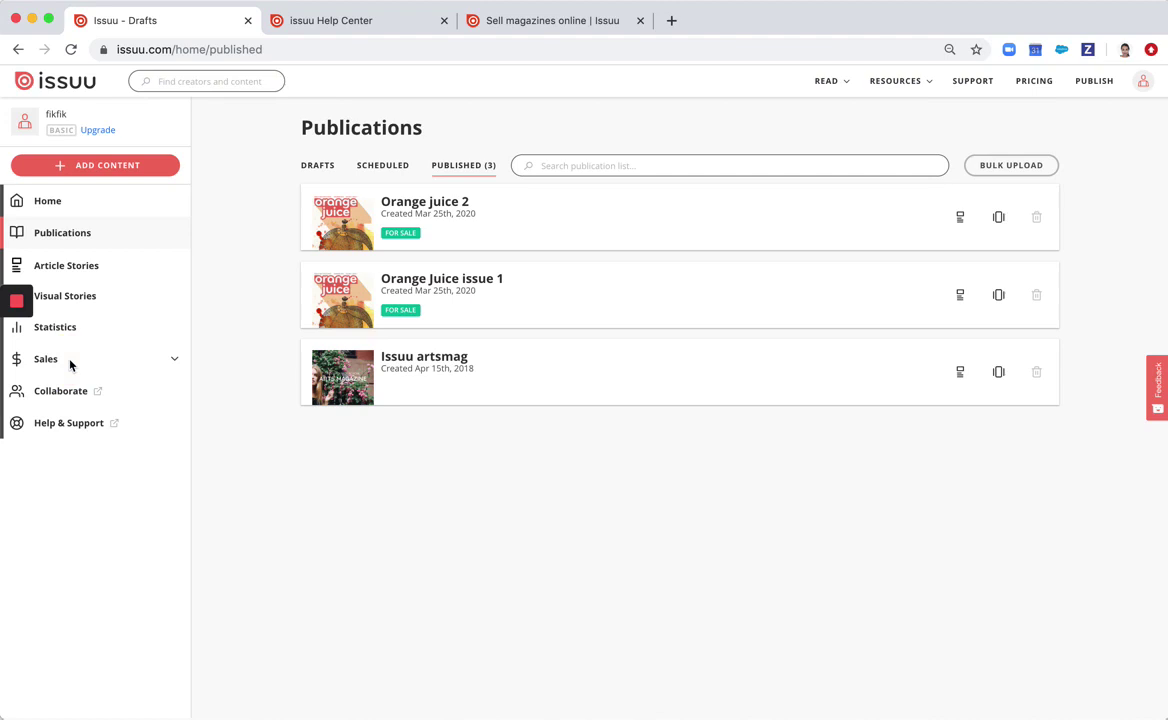
left_click(175, 364)
- Open the Subscriptions settings showing the quarterly 4-issue plan at 11.28 USD with 6% savings
left_click(82, 363)
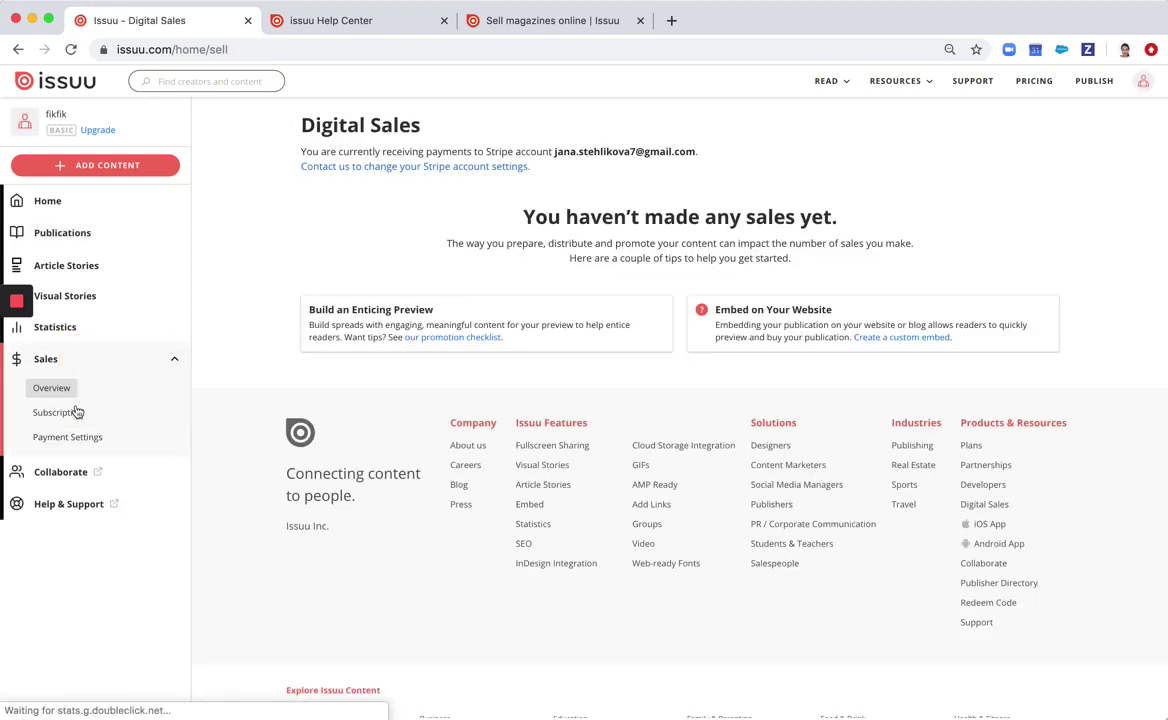
left_click(77, 412)
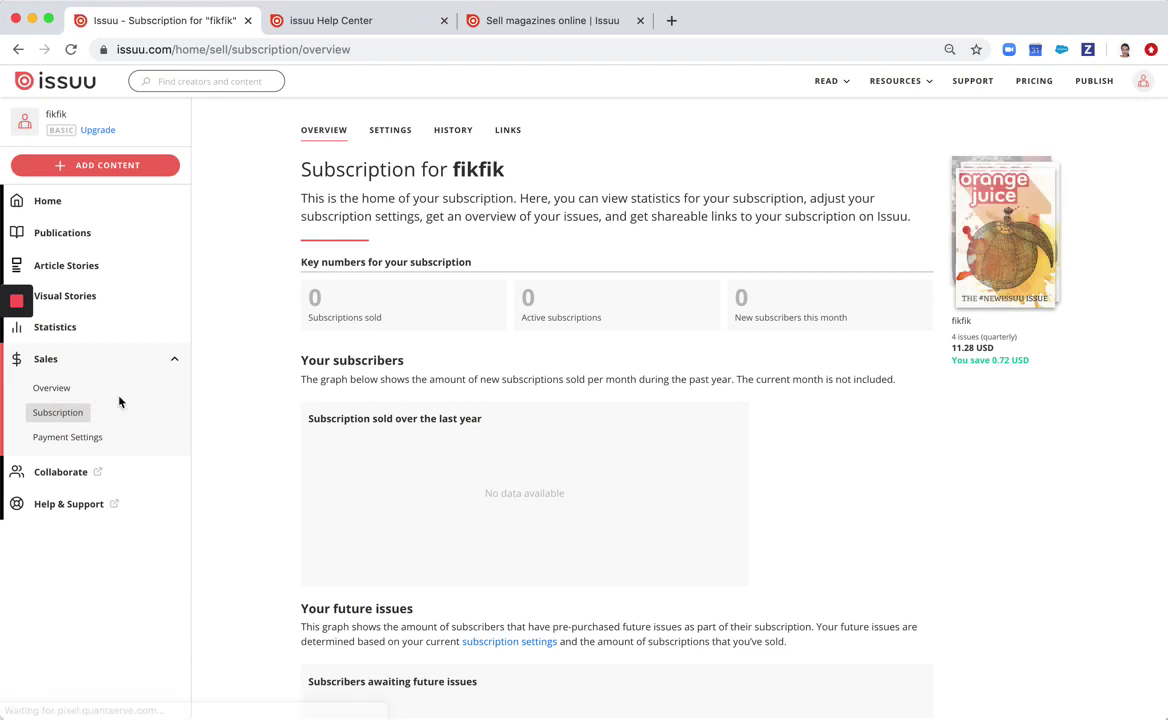
left_click(385, 138)
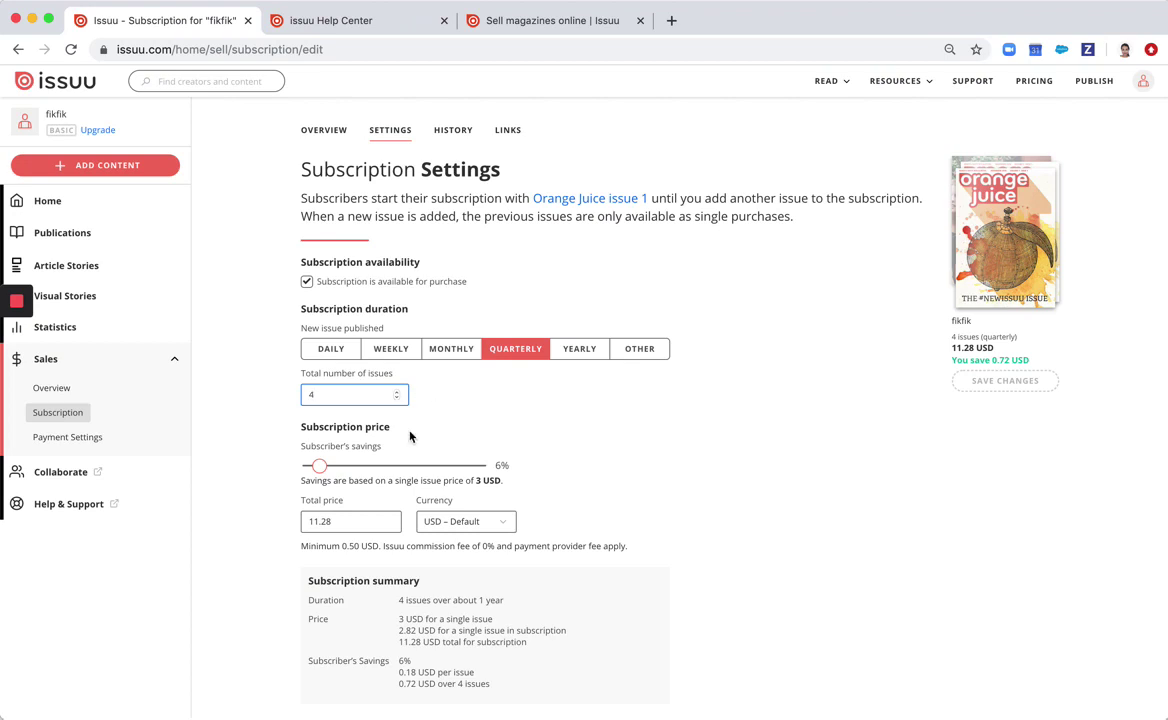
- Raise subscriber savings from 6% to 10% and save, giving 10.80 USD total, 2.70 USD per issue
left_click(322, 469)
left_click_drag(322, 469, 327, 470)
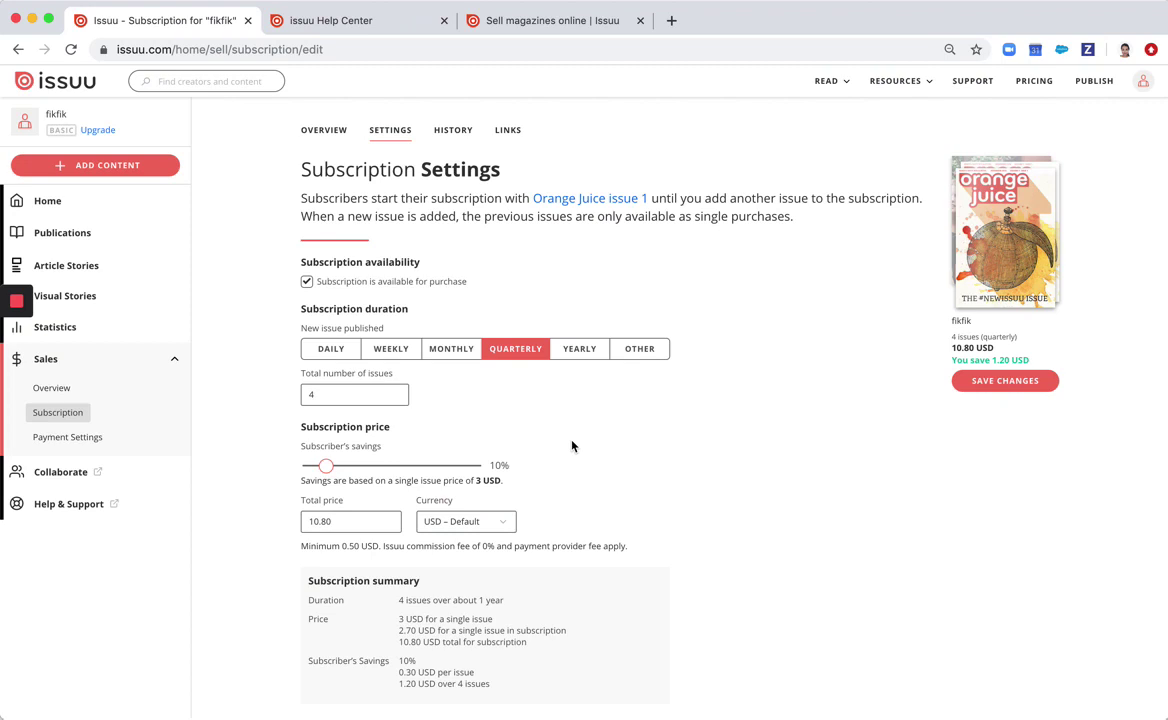
scroll(572, 446, "down", 4)
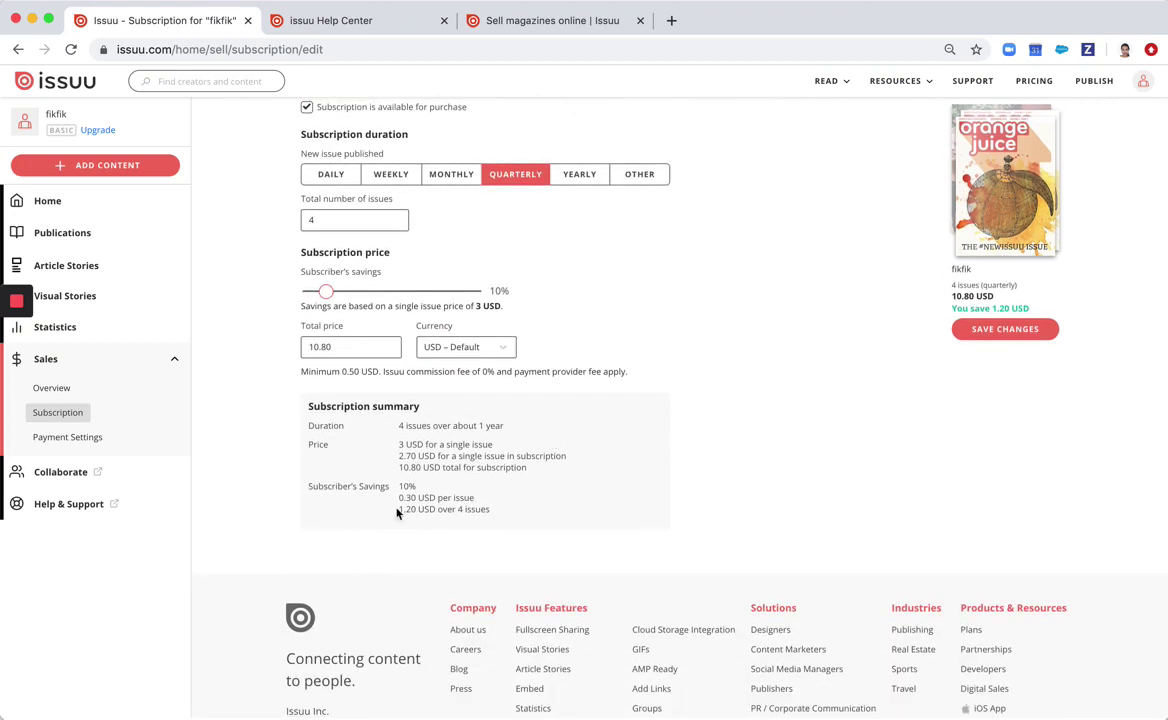
mouse_move(16, 320)
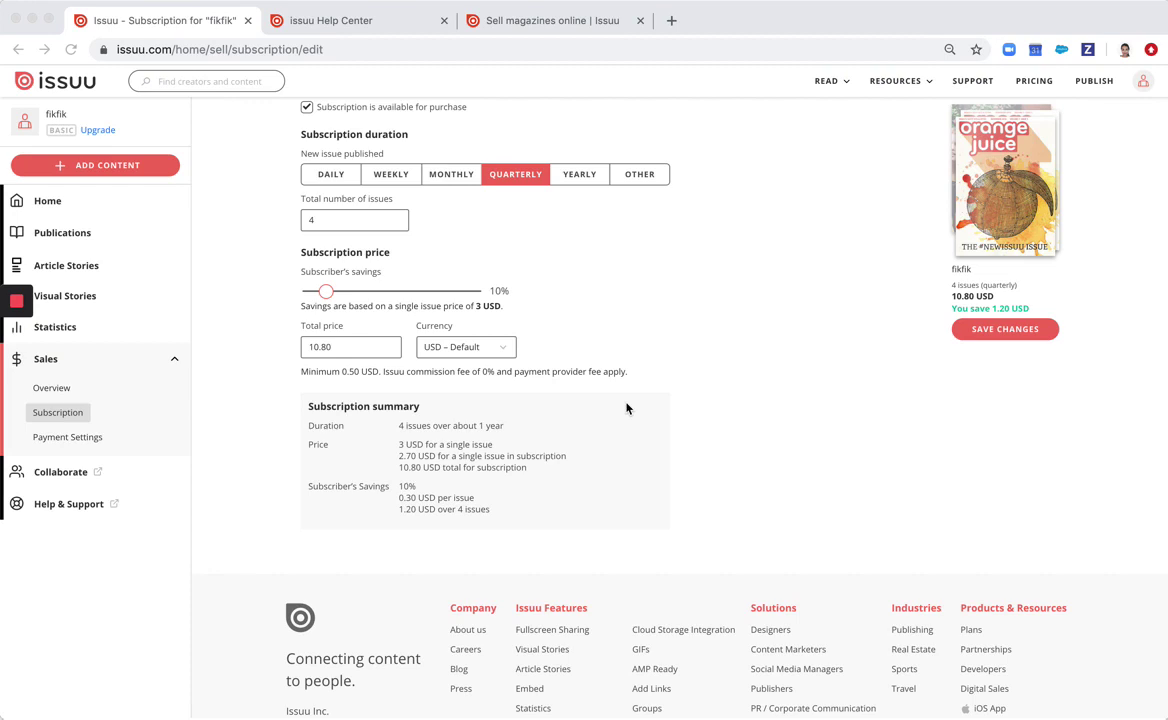
scroll(673, 462, "down", 1)
scroll(673, 458, "up", 2)
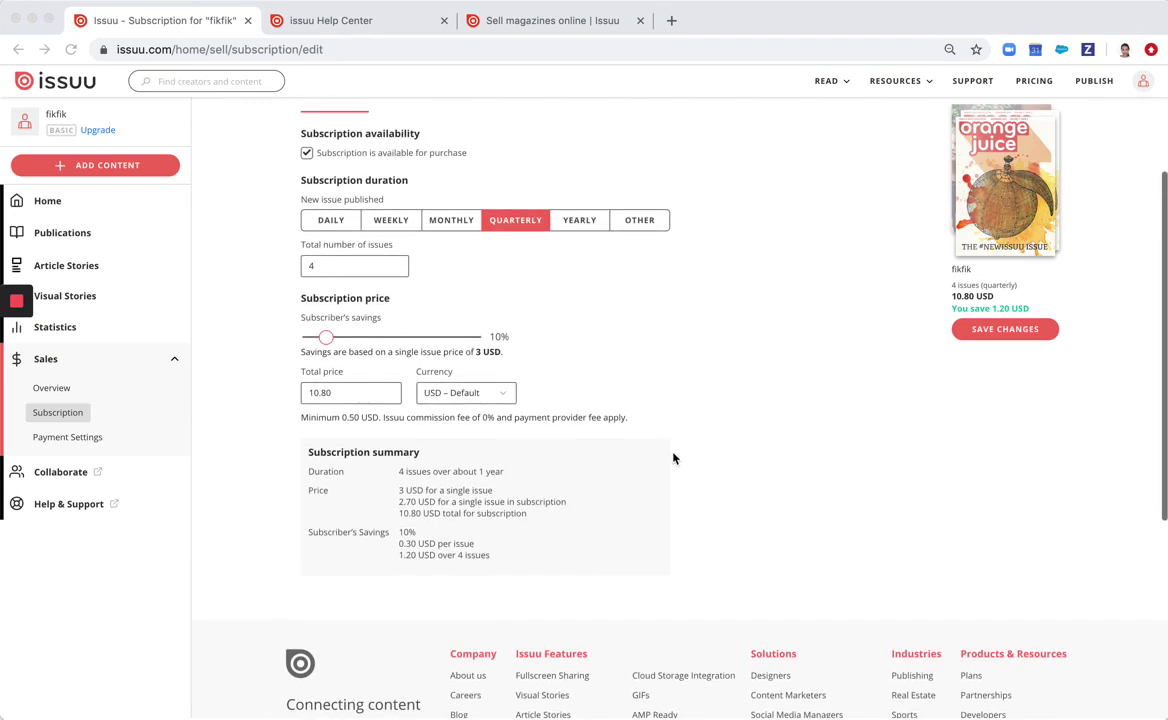
left_click(983, 333)
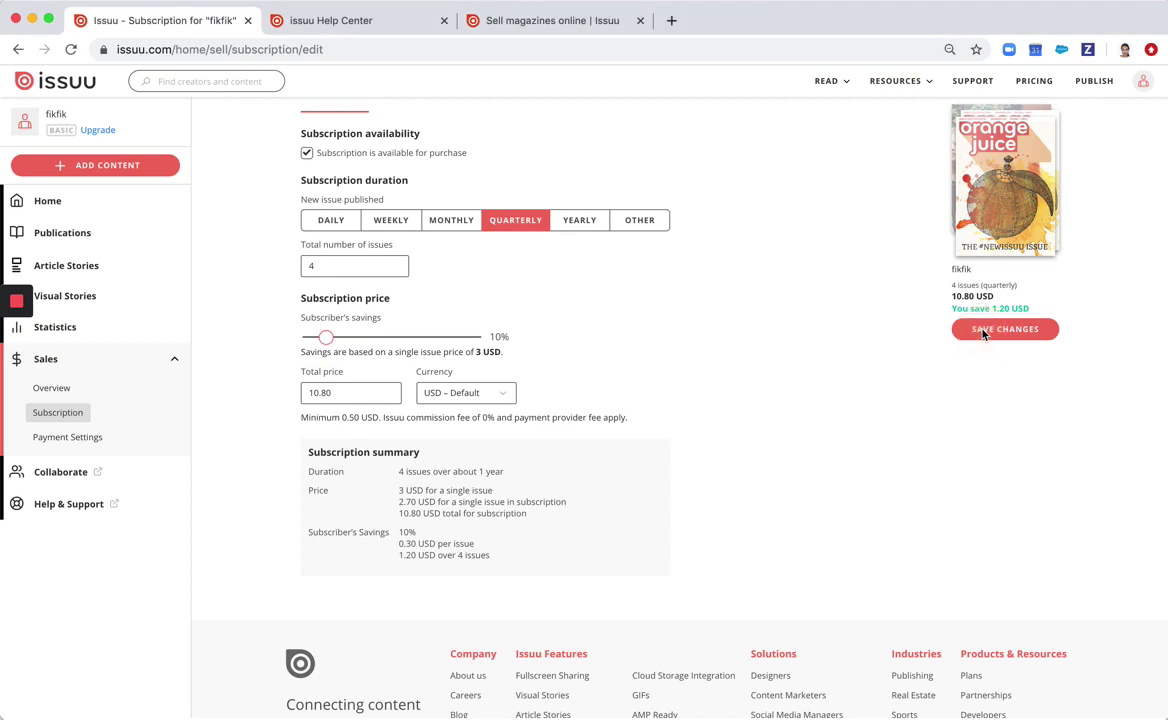
left_click(935, 330)
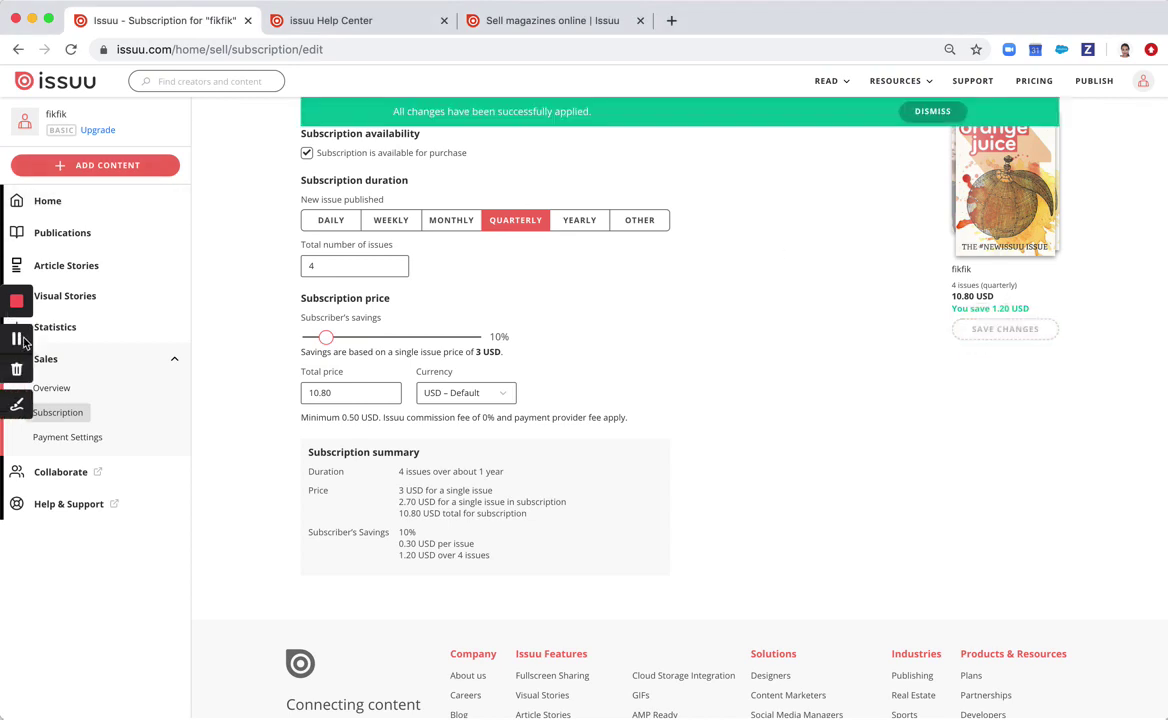
scroll(20, 348, "down", 3)
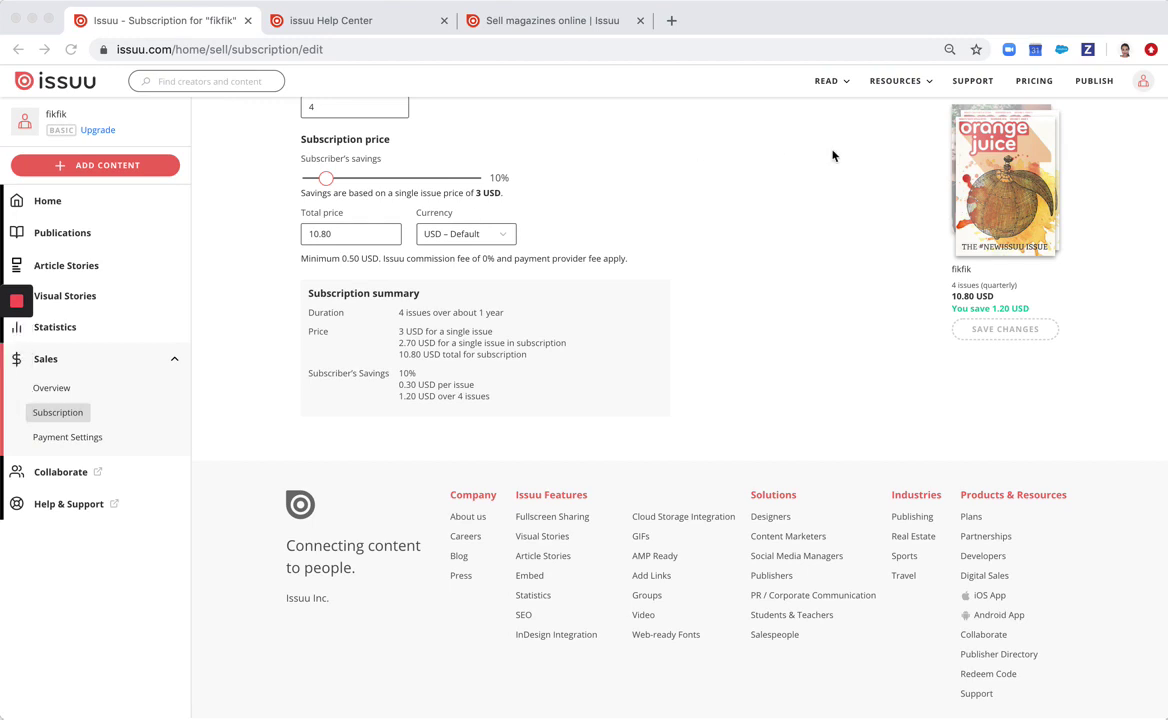
scroll(727, 300, "up", 3)
scroll(727, 300, "up", 1)
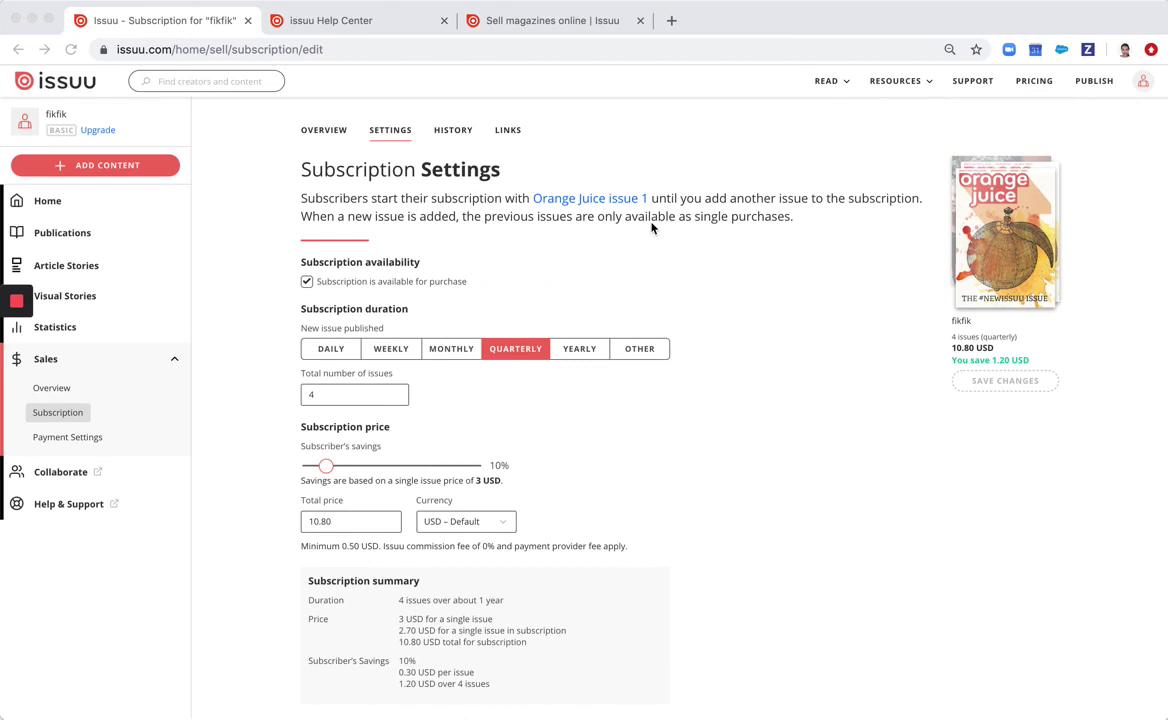
- Copy the latest-issue subscription link and load it in a new tab to show Orange Juice issue 1's store page
left_click(512, 133)
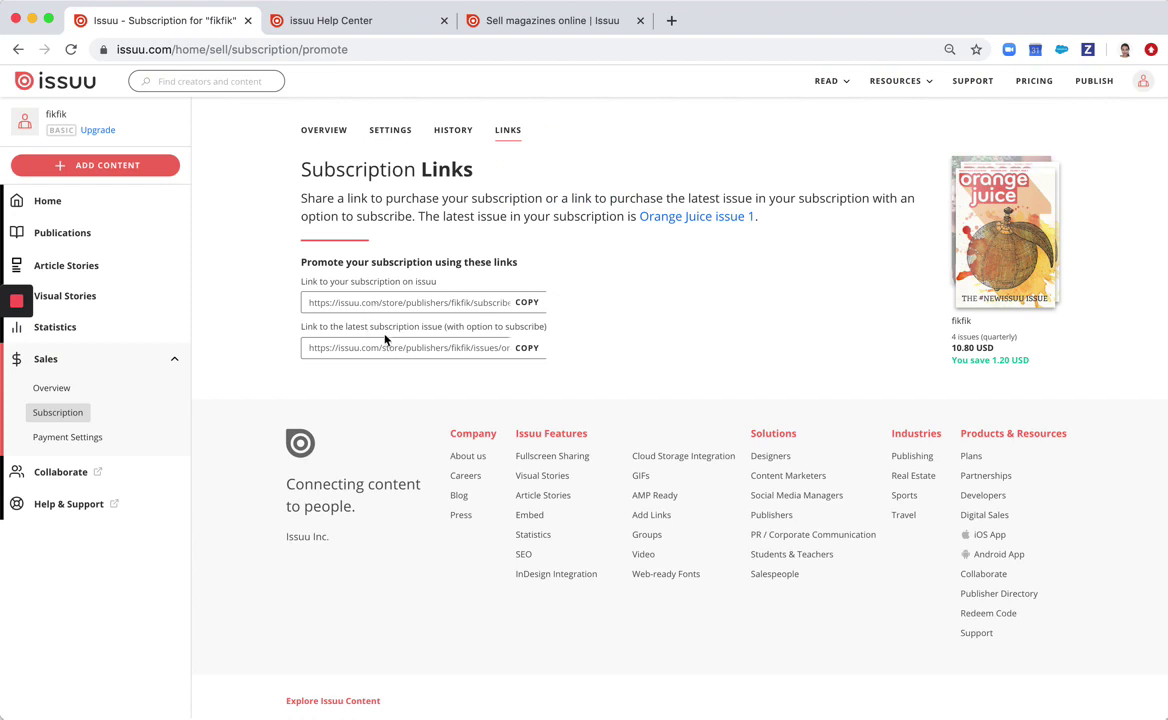
left_click(526, 348)
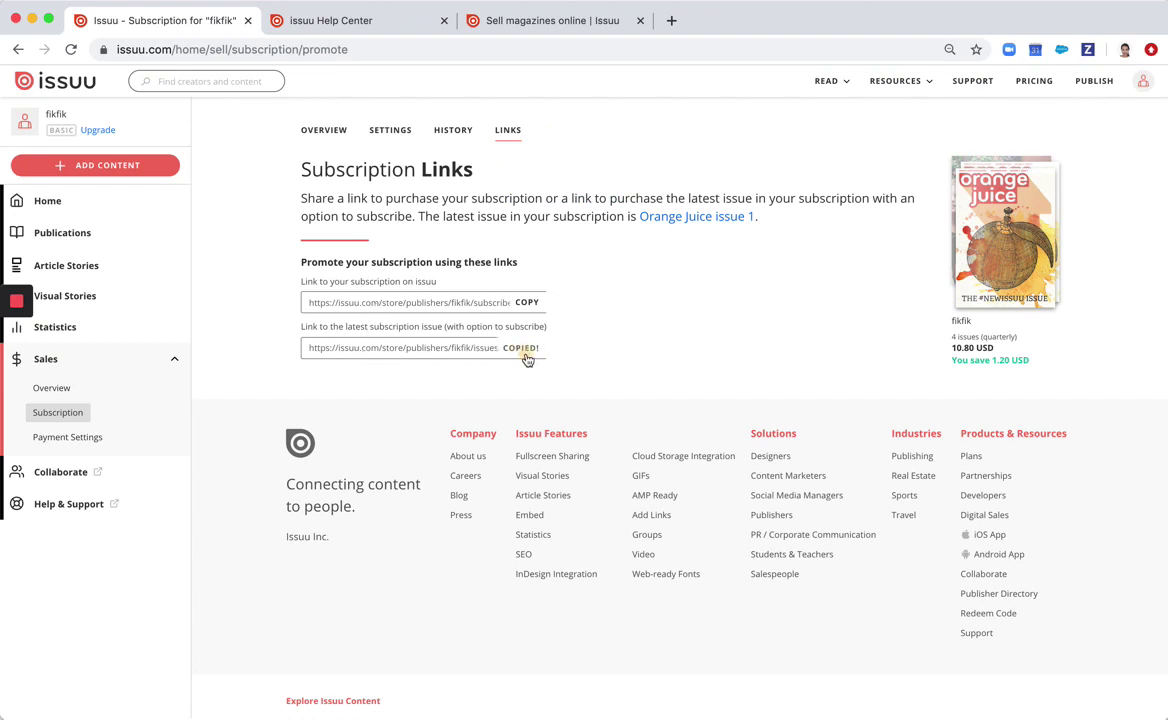
left_click(671, 20)
key("super+v")
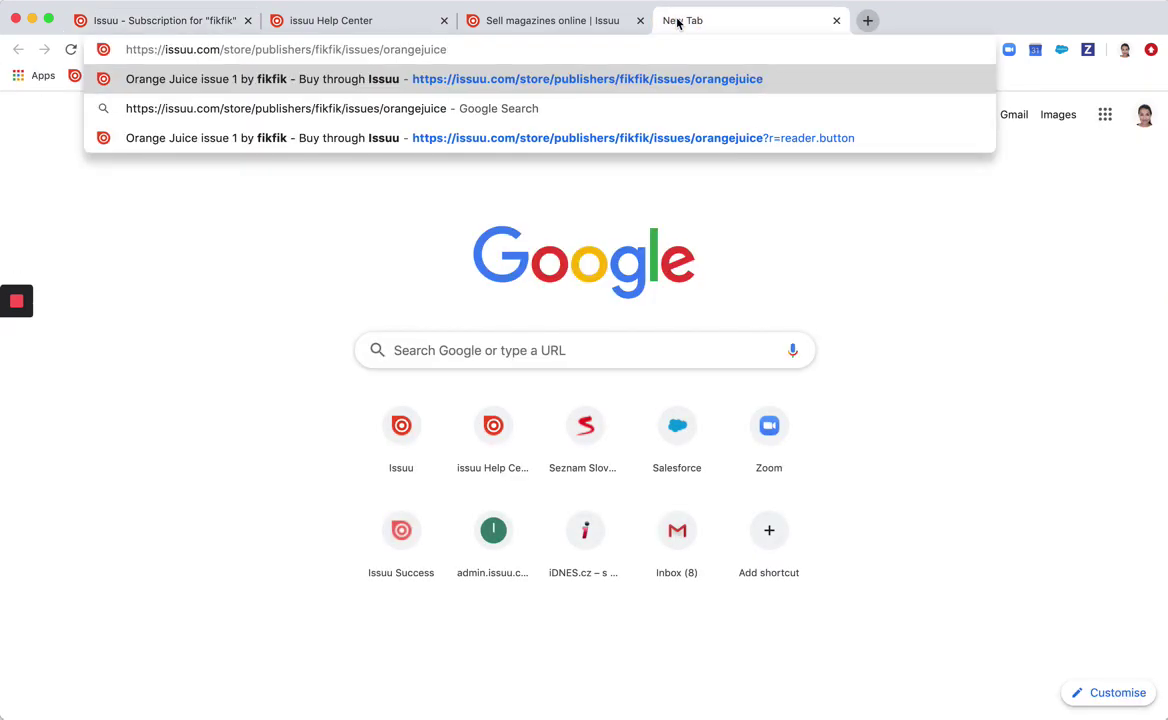
key("Return")
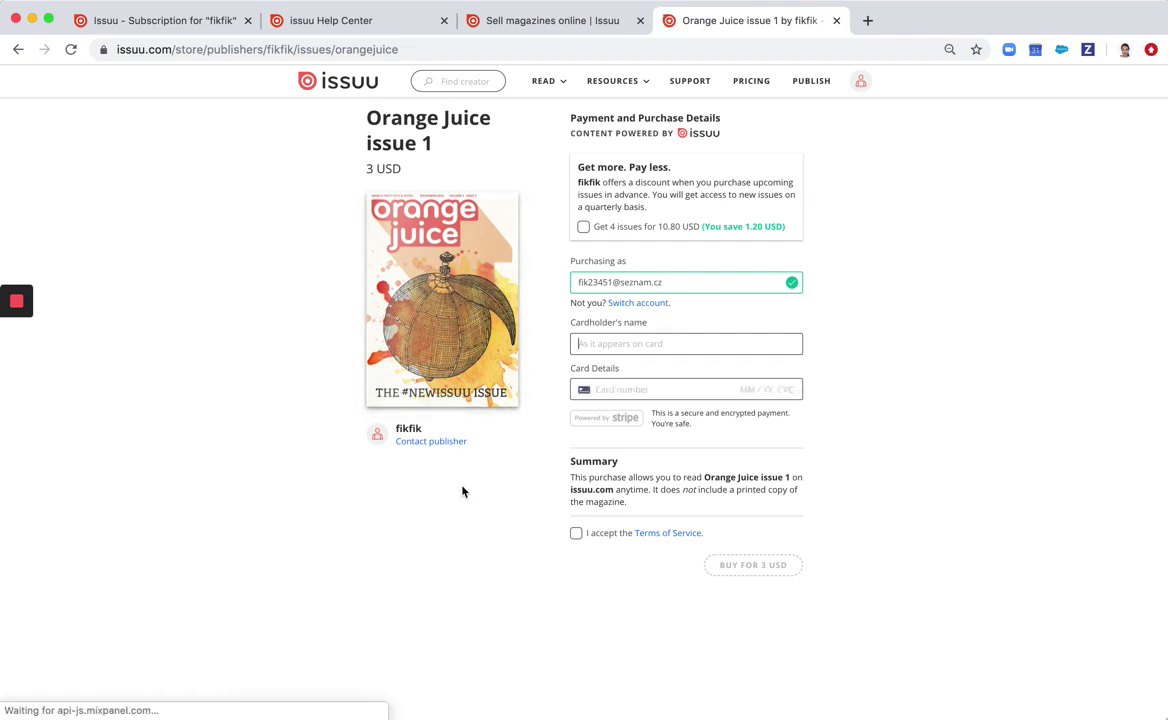
left_click(16, 340)
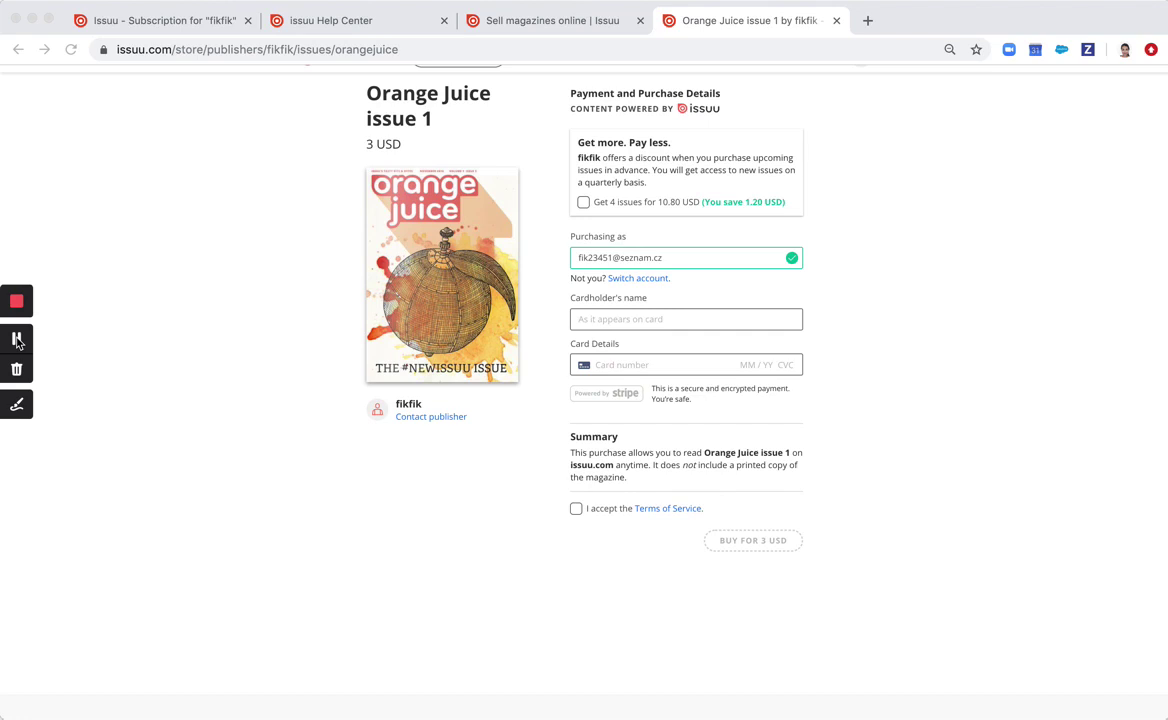
- Back in the first tab, open Orange juice 2 from Publications and view its Share Links
left_click(160, 20)
left_click(65, 233)
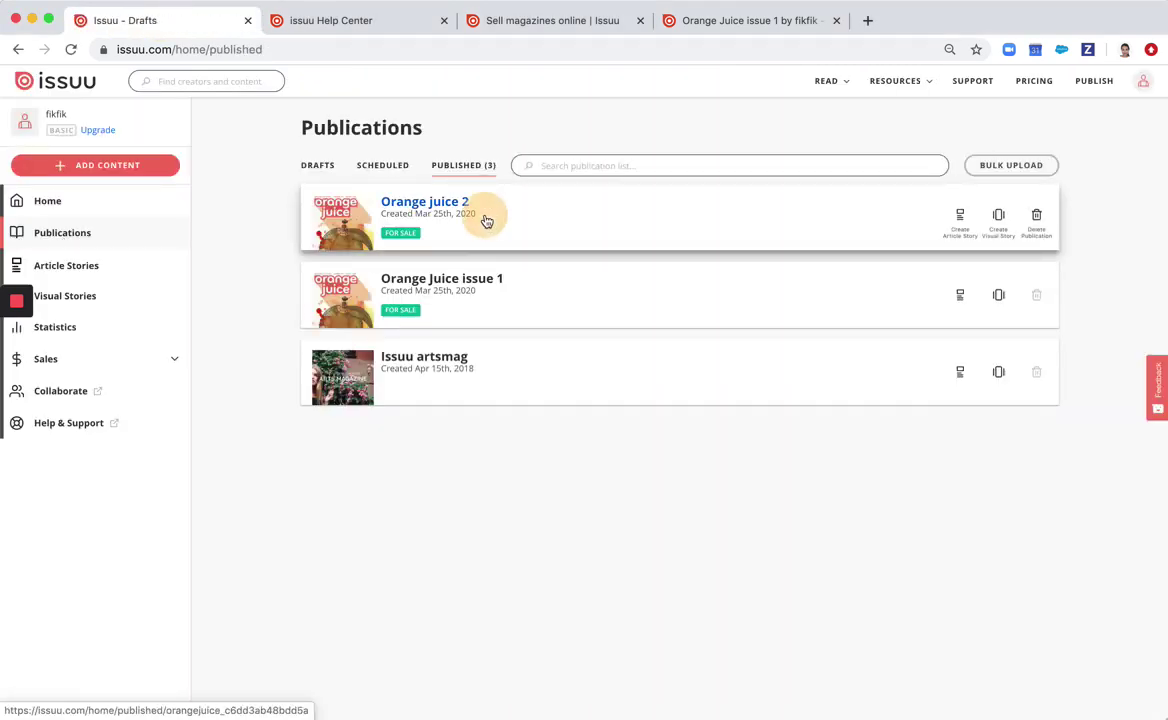
left_click(486, 221)
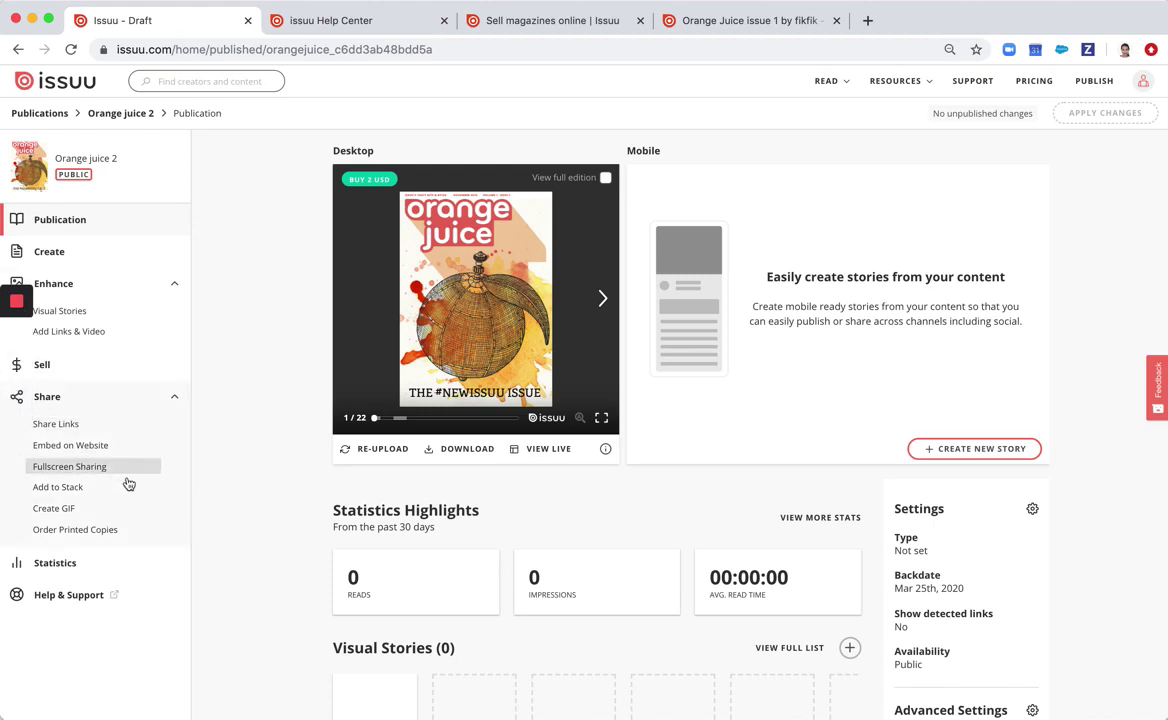
left_click(67, 428)
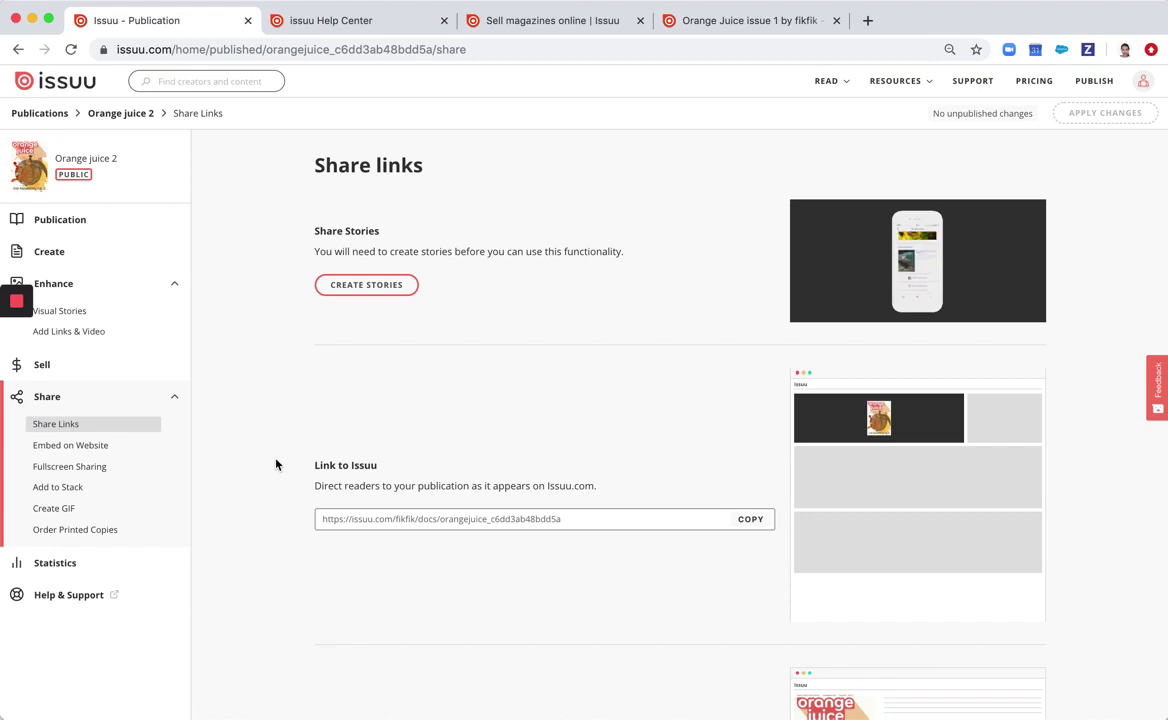
scroll(277, 464, "down", 3)
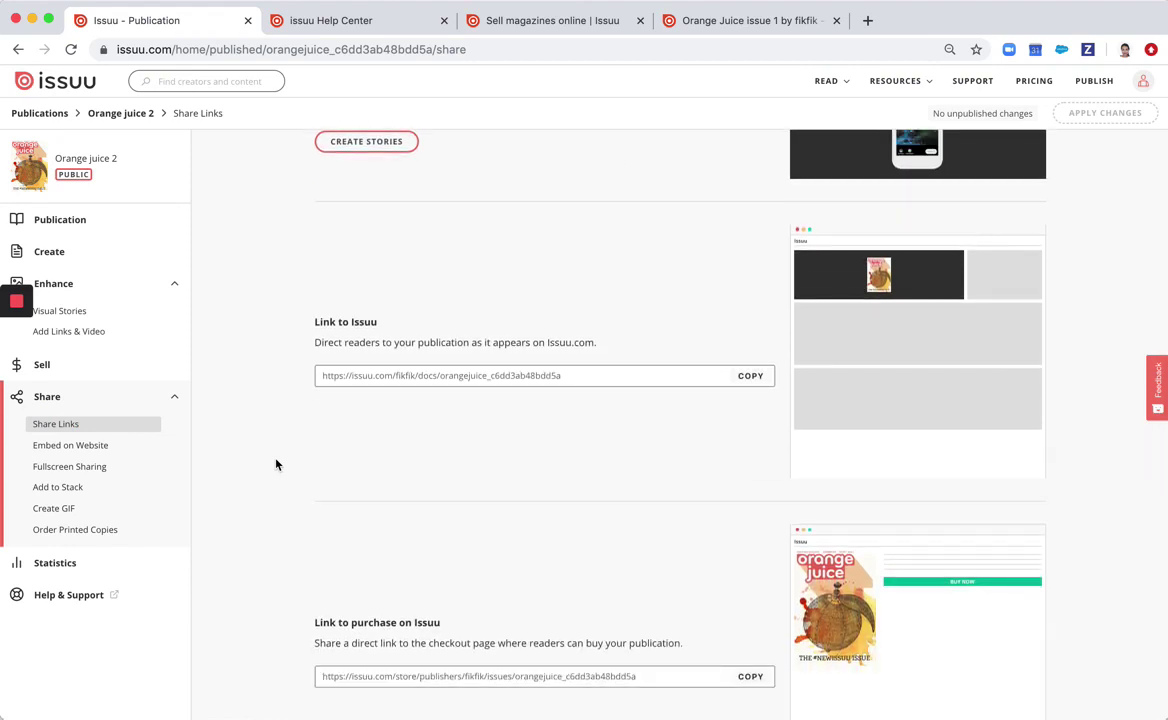
scroll(277, 464, "down", 2)
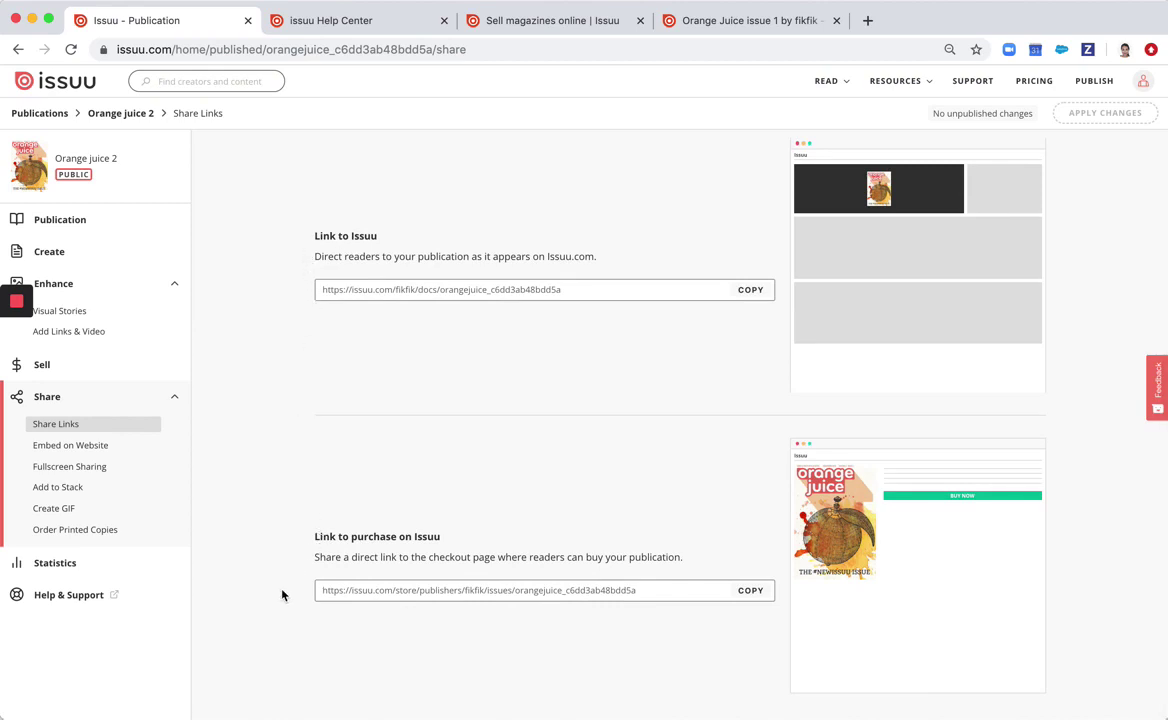
- Open the Embed on Website preview for Orange juice 2 and flip ahead three spreads to the locked pages
left_click(86, 450)
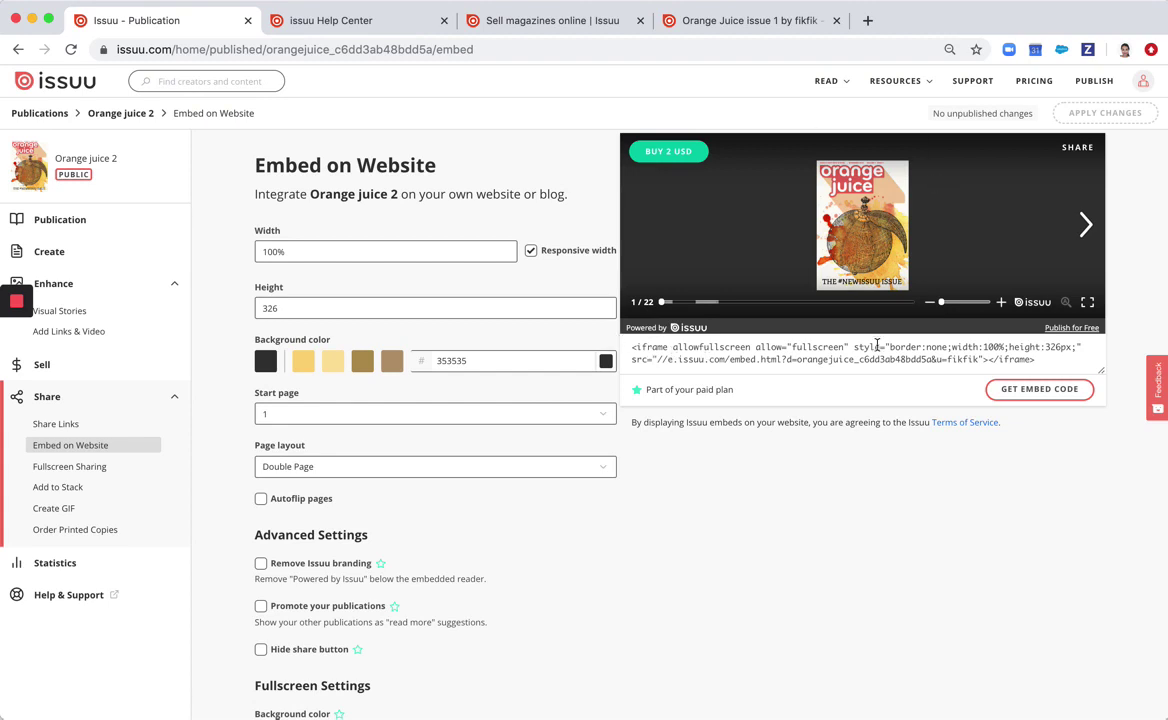
left_click(1085, 228)
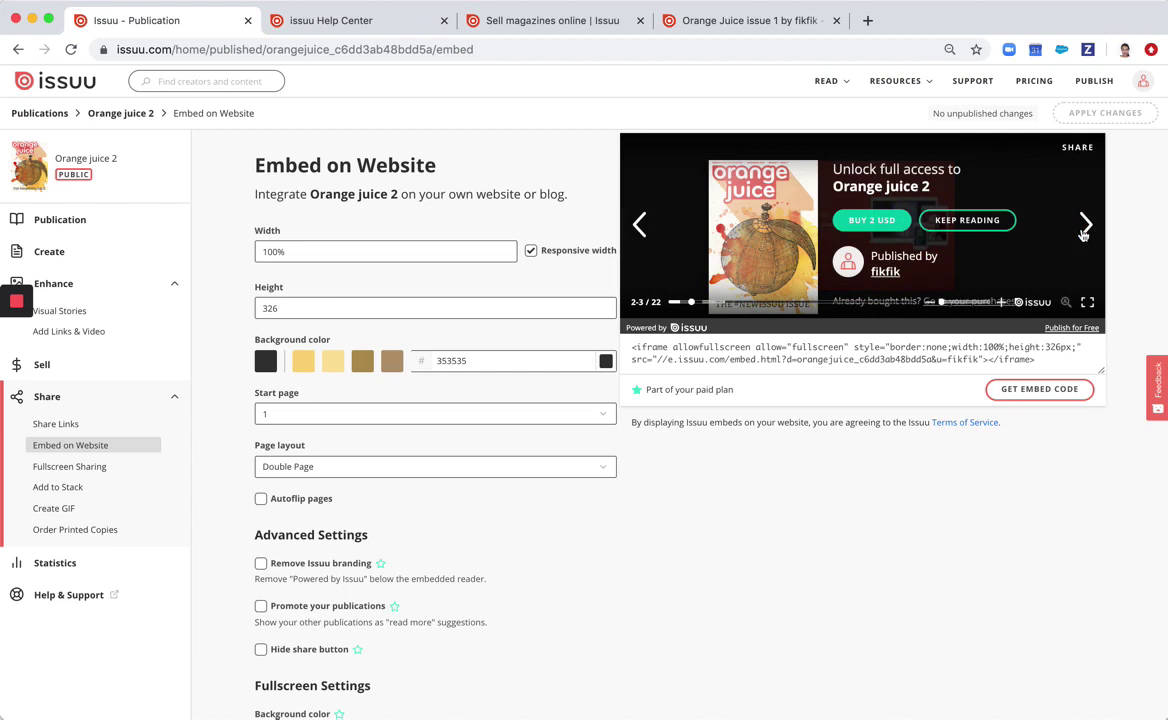
left_click(1083, 229)
left_click(1083, 229)
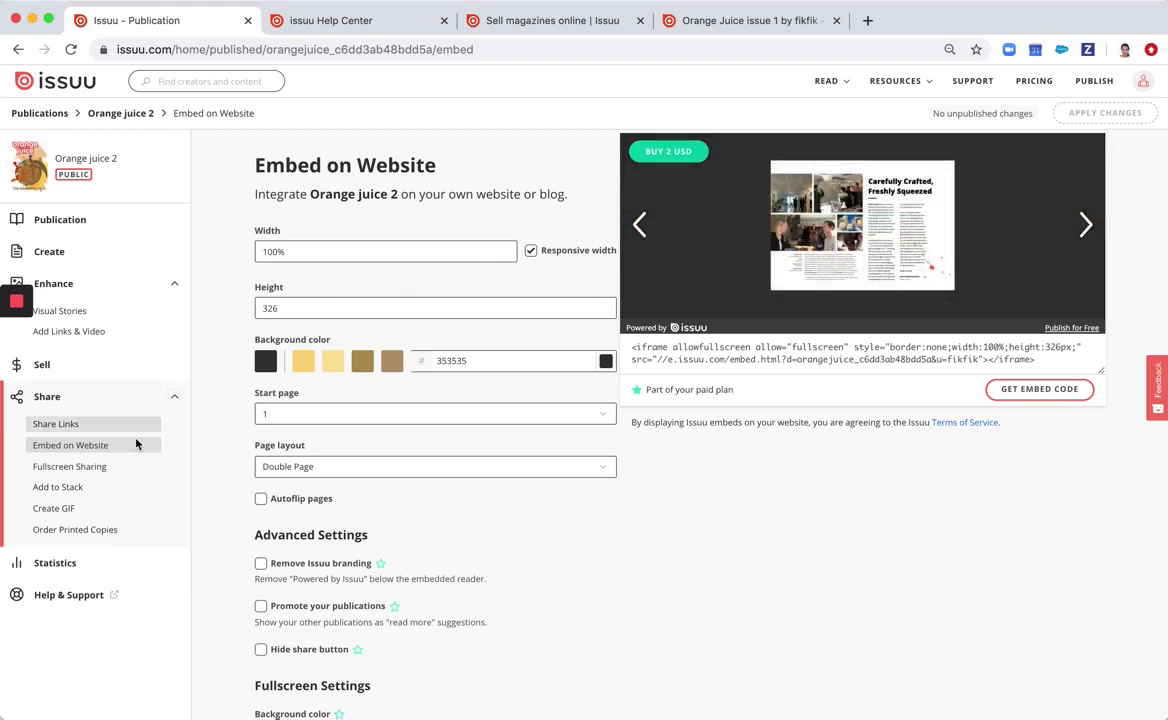
- Give the fullscreen reader a Double Page layout and a dark brown a07824 background, then save for a share link
left_click(78, 467)
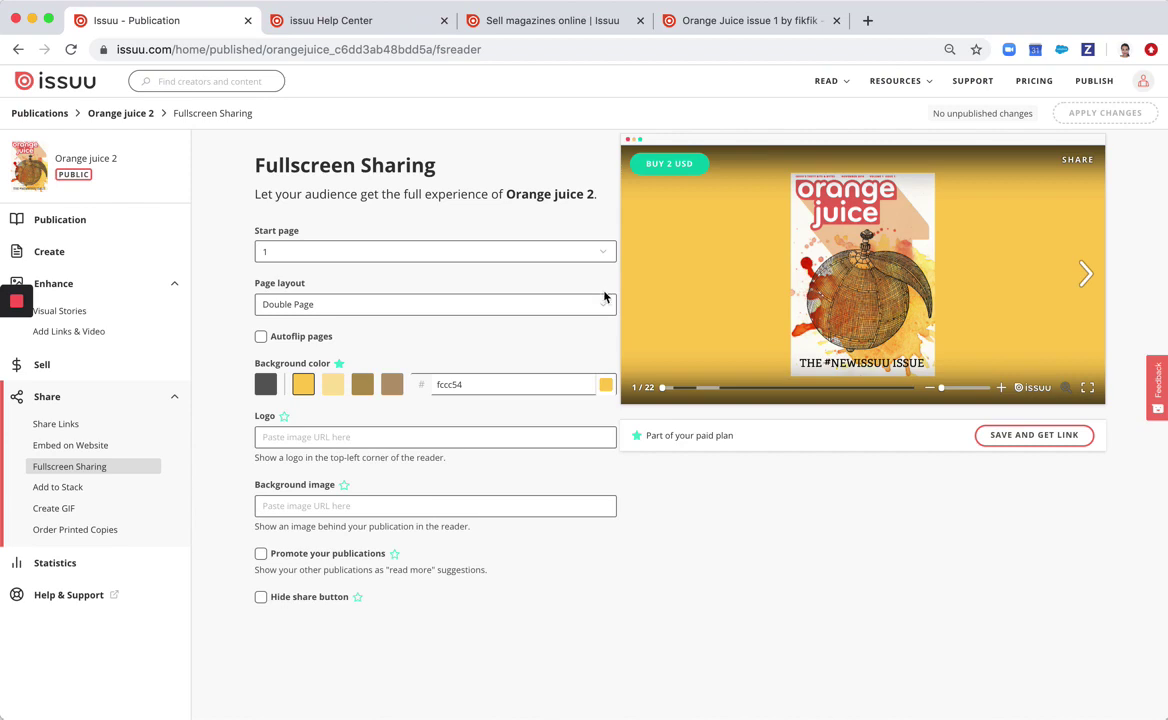
left_click(388, 307)
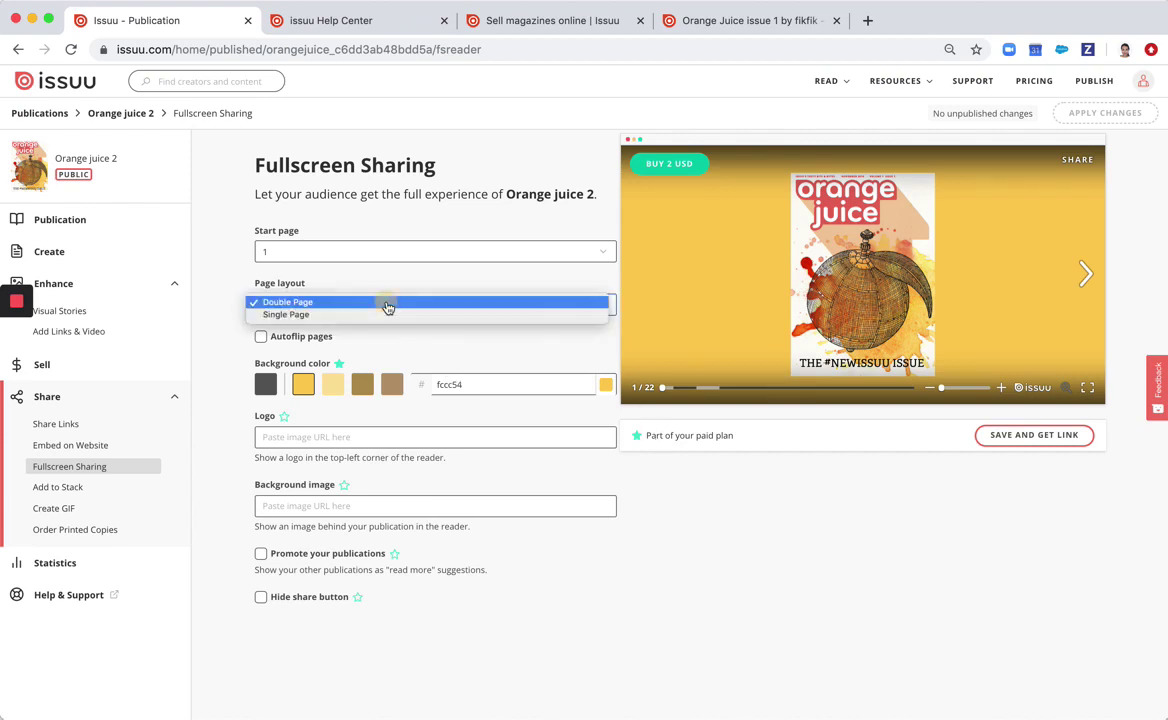
left_click(386, 305)
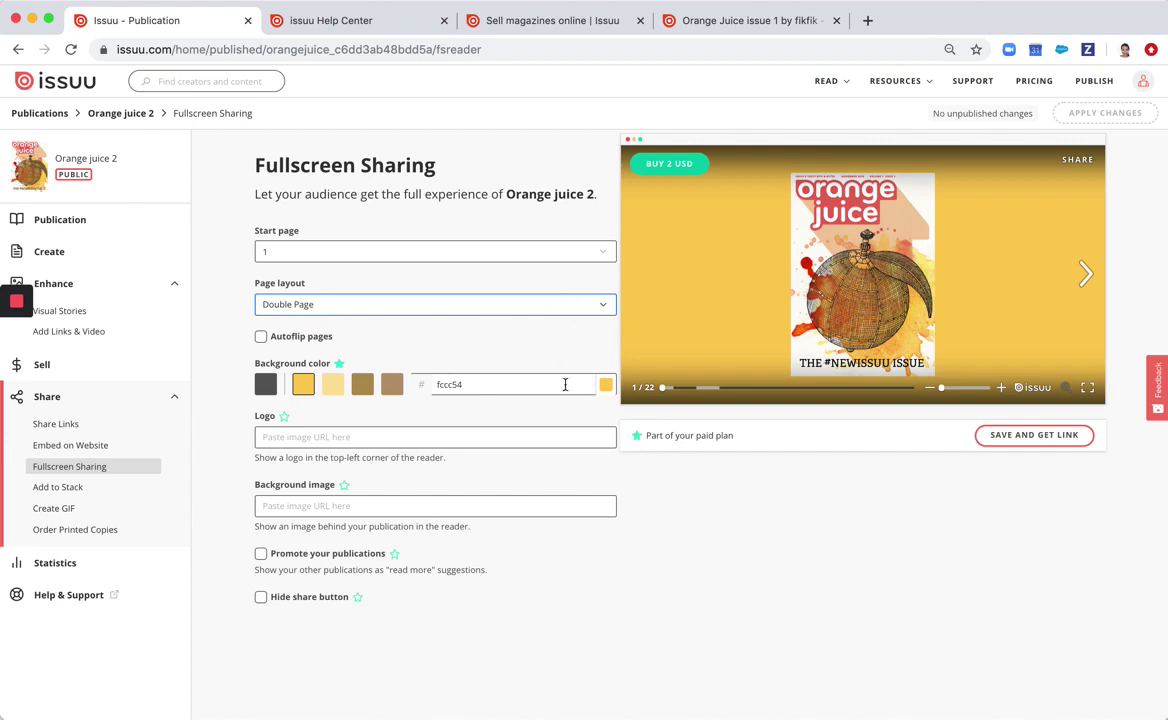
left_click(362, 387)
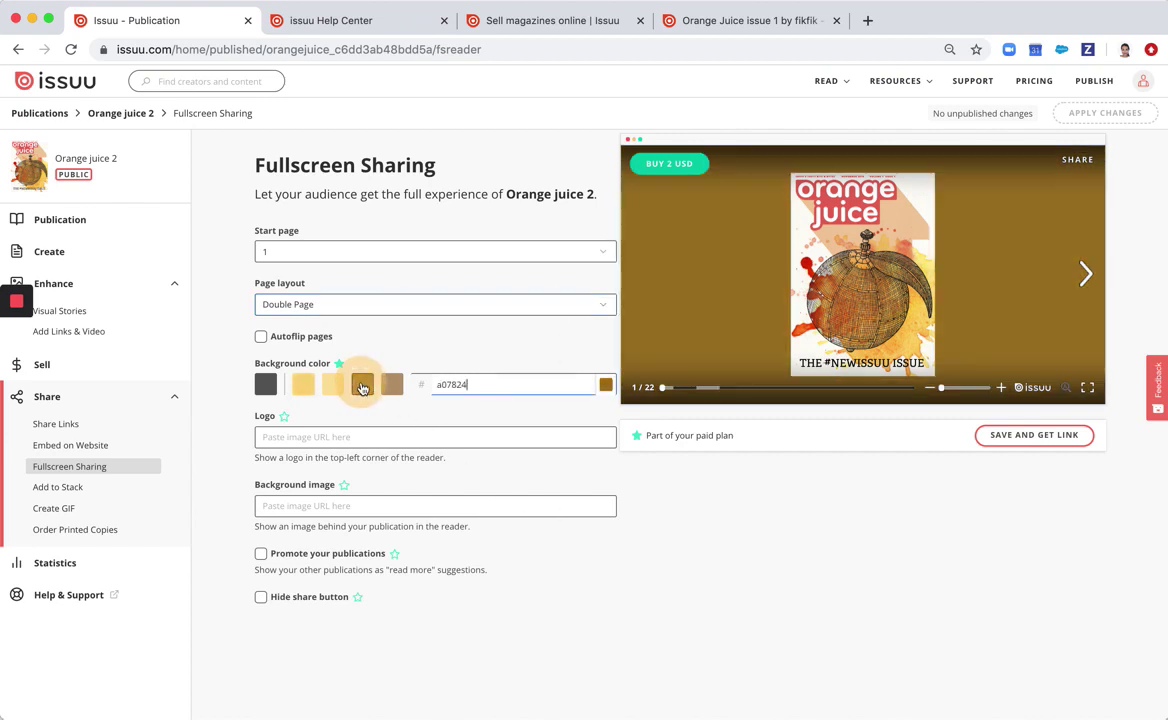
left_click(1015, 440)
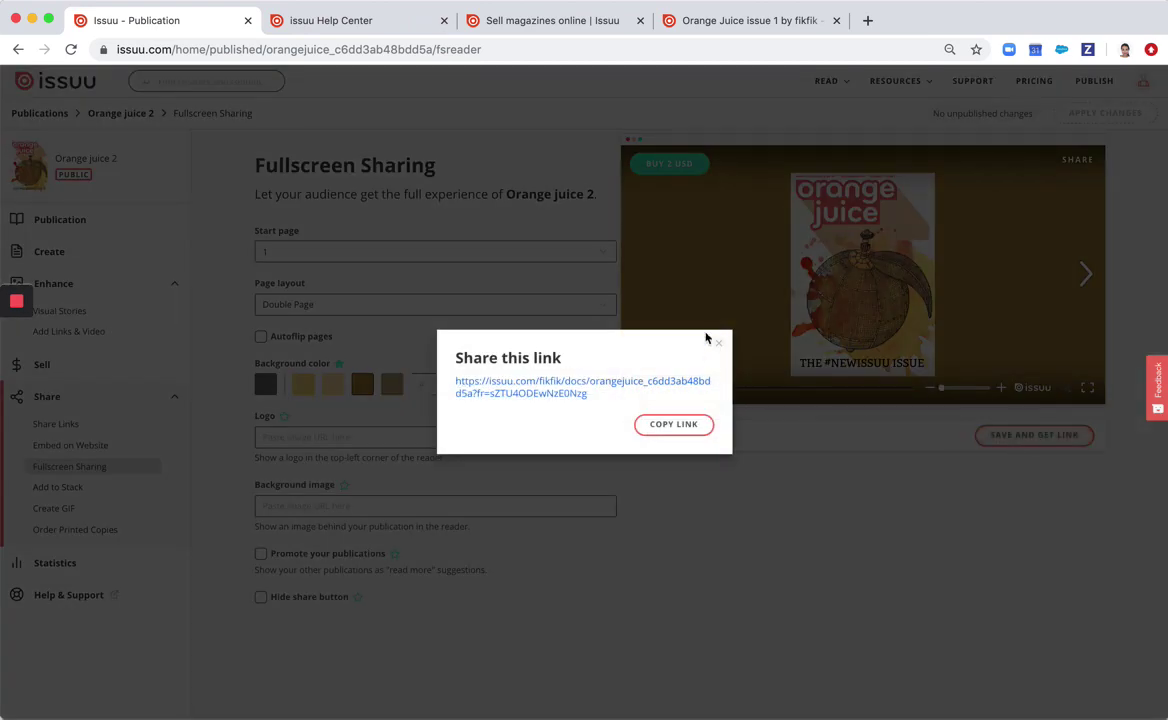
- Preview Orange juice 2 in the fullscreen reader, then exit fullscreen
left_click(717, 345)
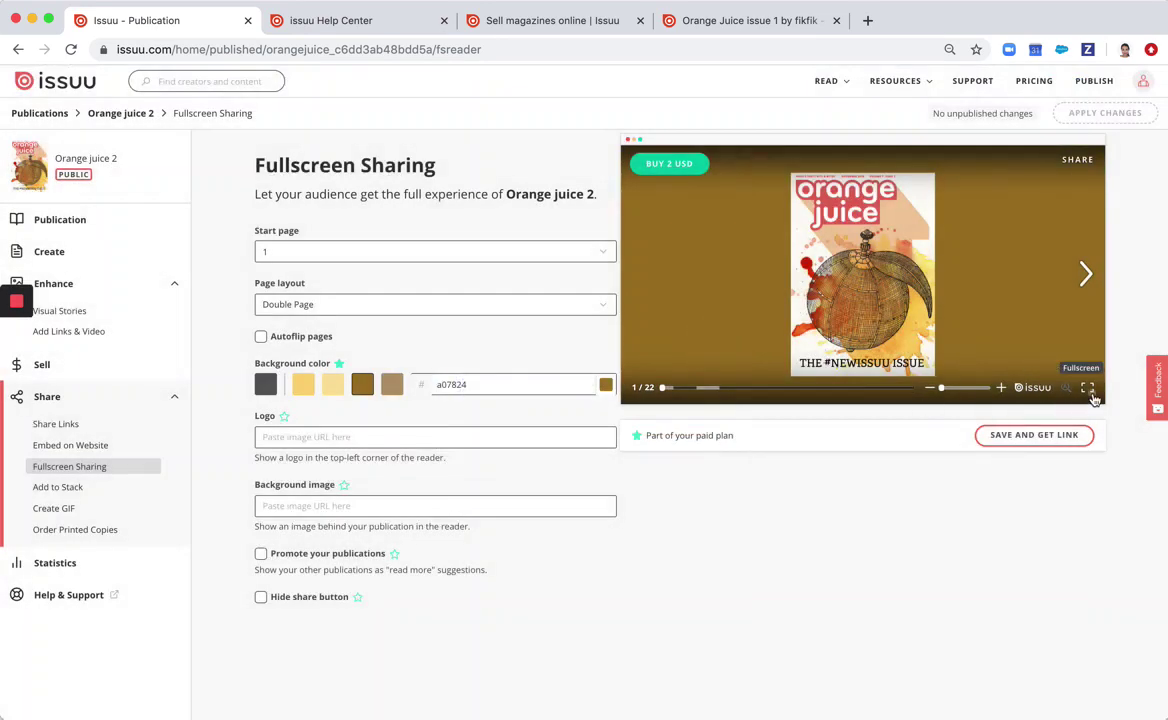
left_click(1087, 387)
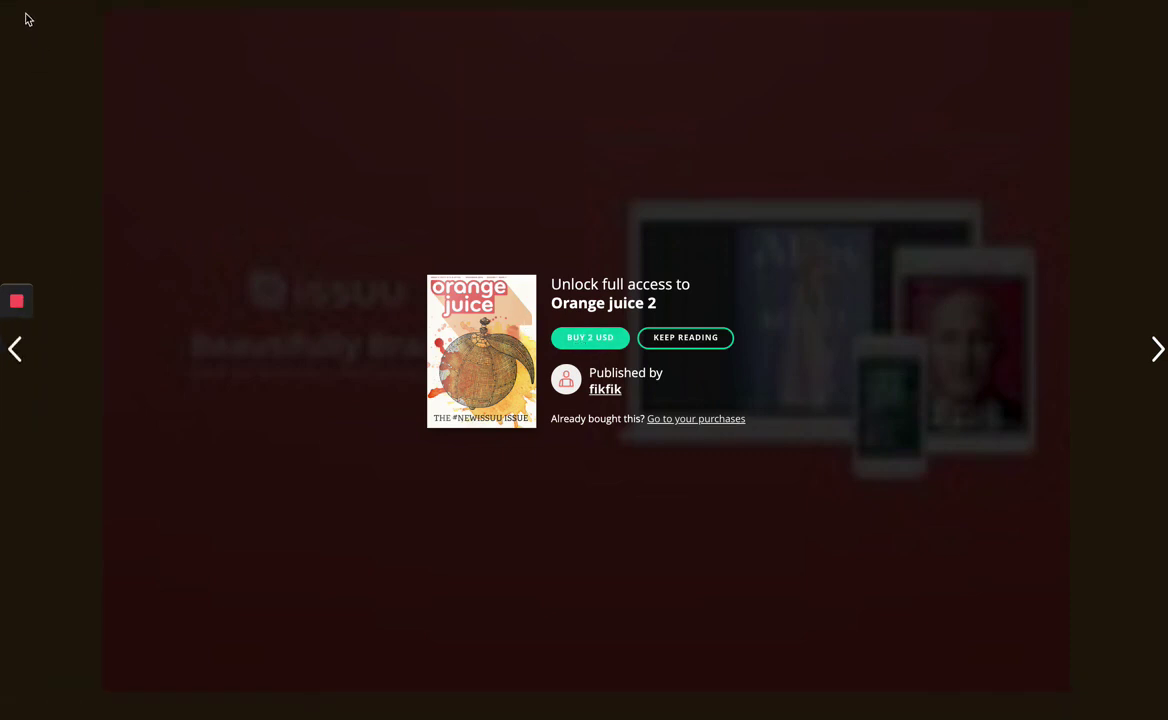
key("Escape")
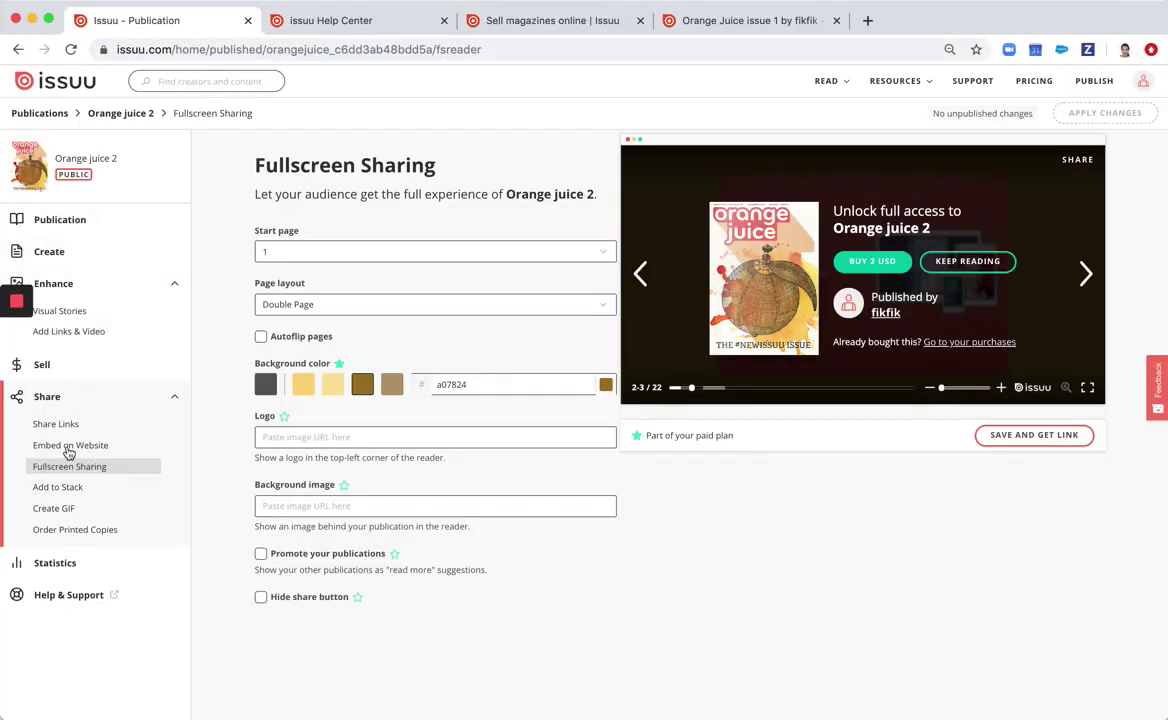
- Review Orange juice 2's Publication overview and Sell settings, then open the Sales > Overview page
left_click(66, 223)
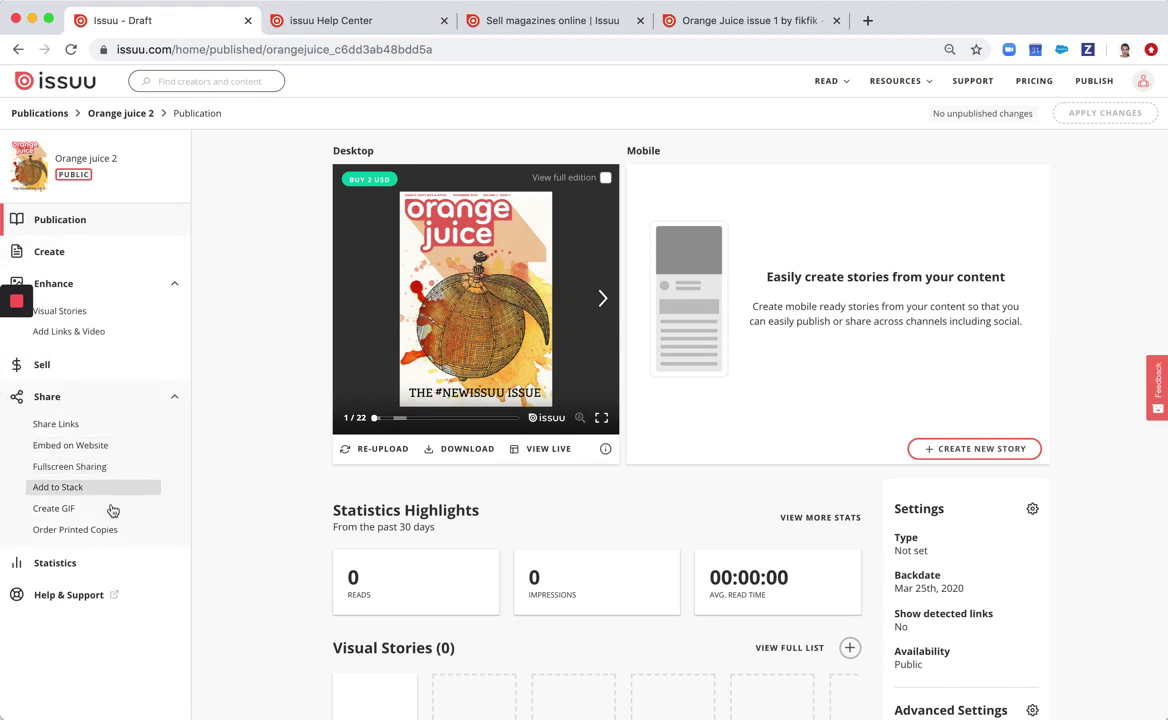
left_click(66, 368)
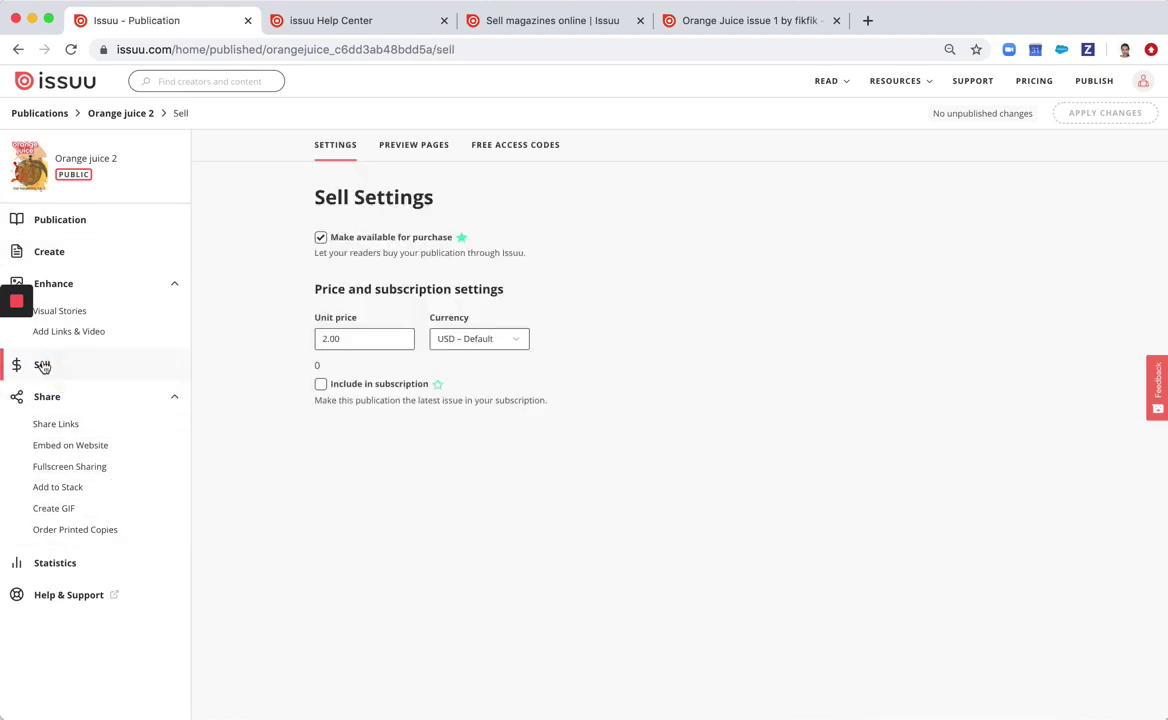
left_click(51, 108)
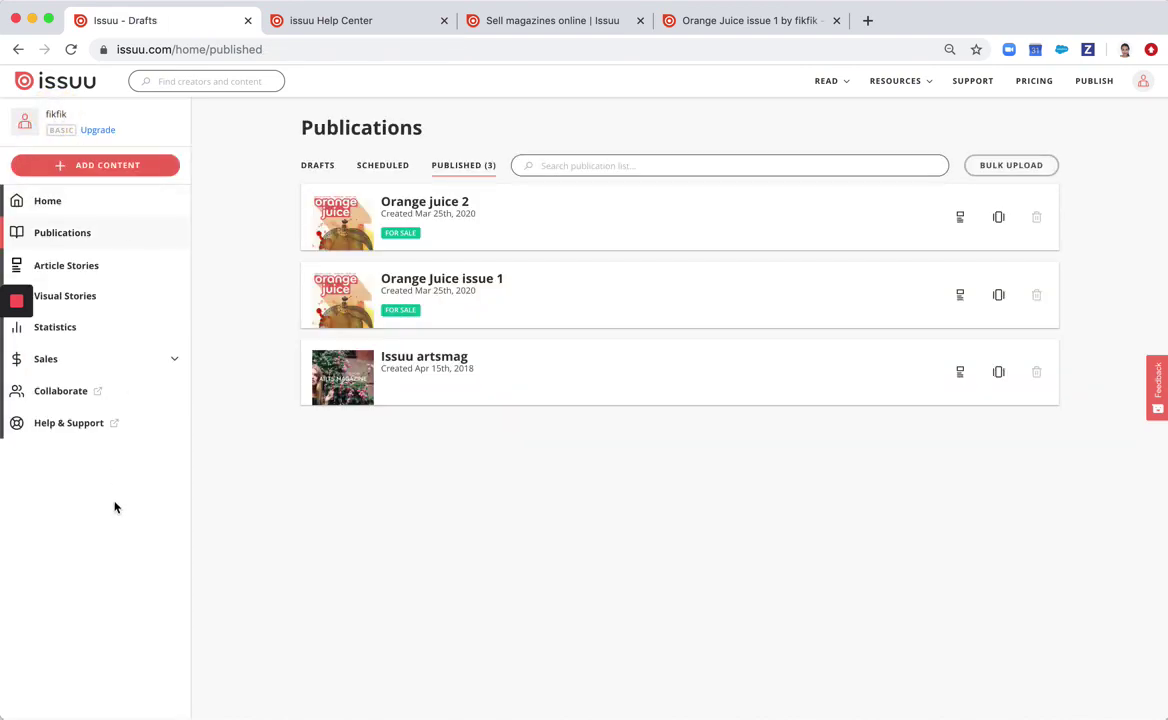
left_click(90, 371)
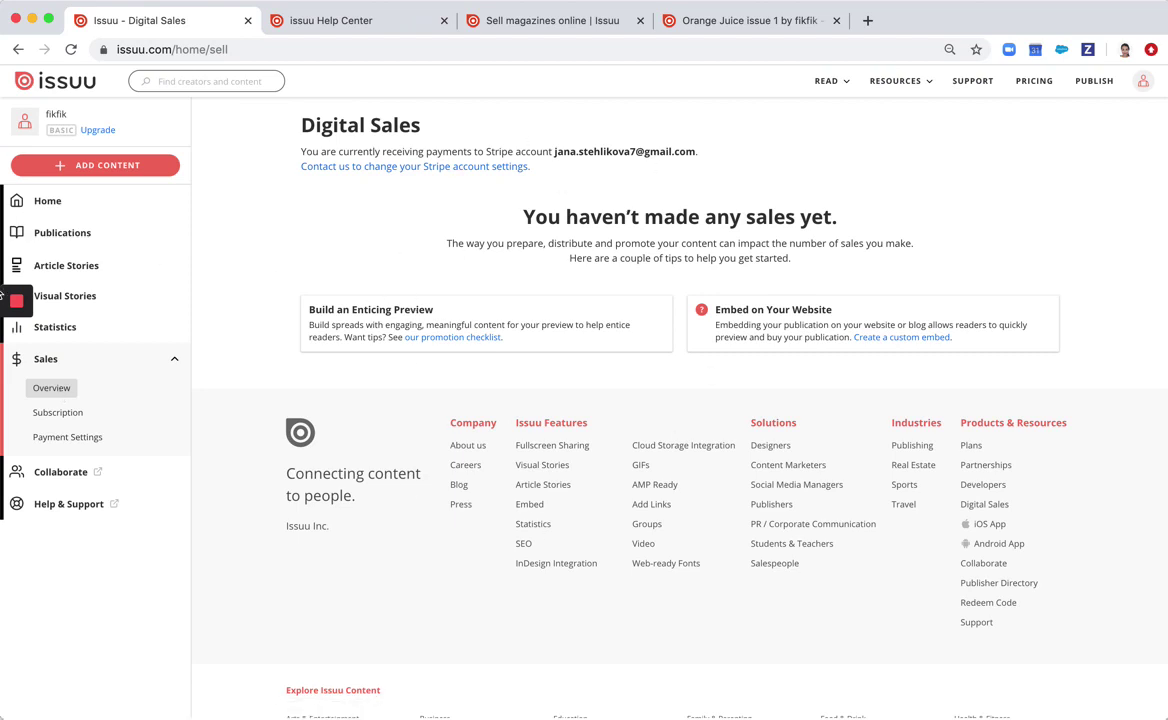
left_click(17, 343)
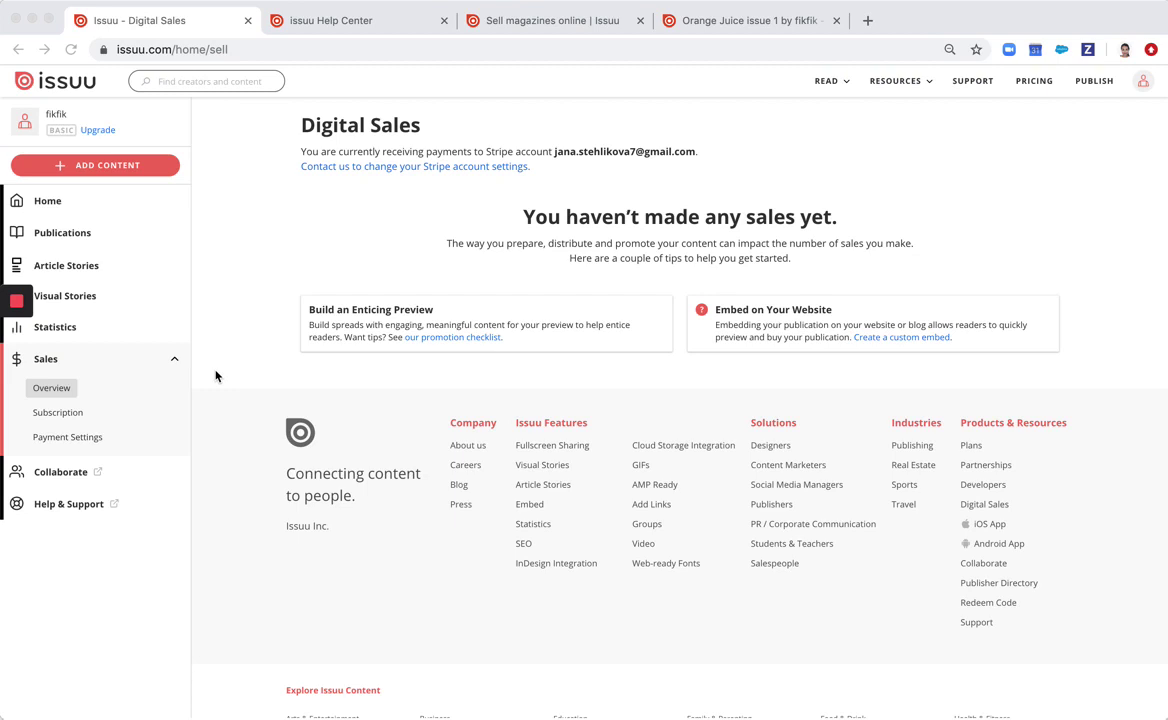
- Glance at the Help Center tab, then return to the Digital Sales overview
left_click(356, 30)
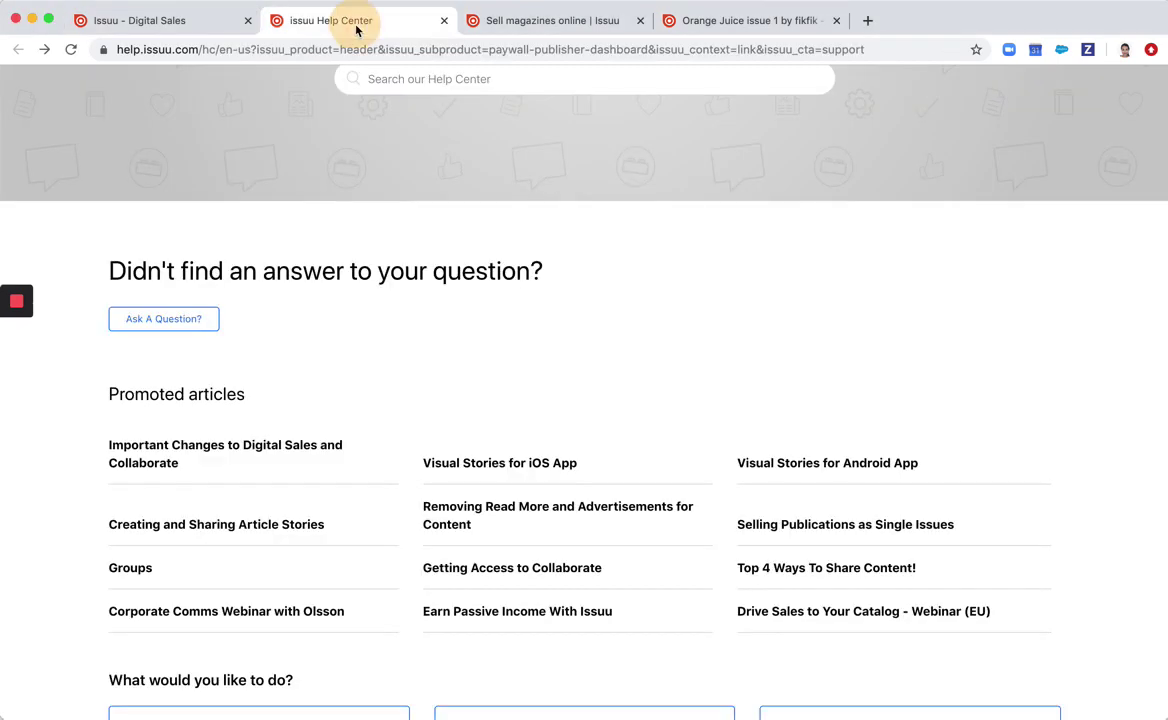
scroll(605, 342, "up", 3)
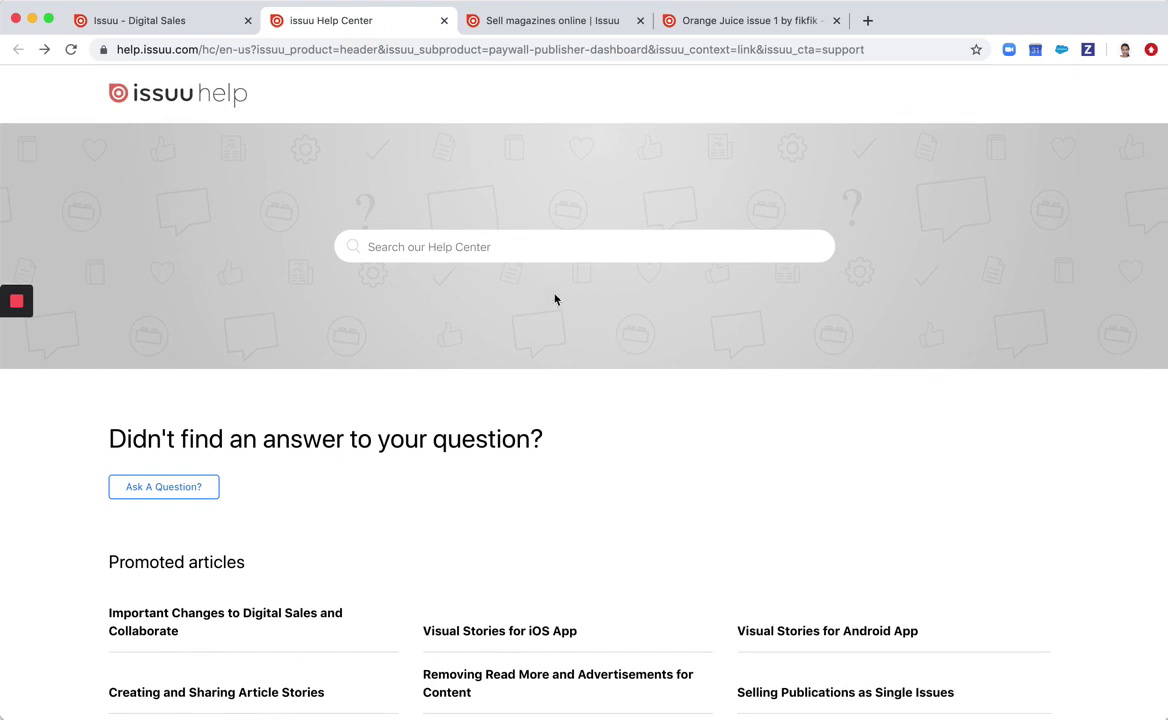
left_click(175, 33)
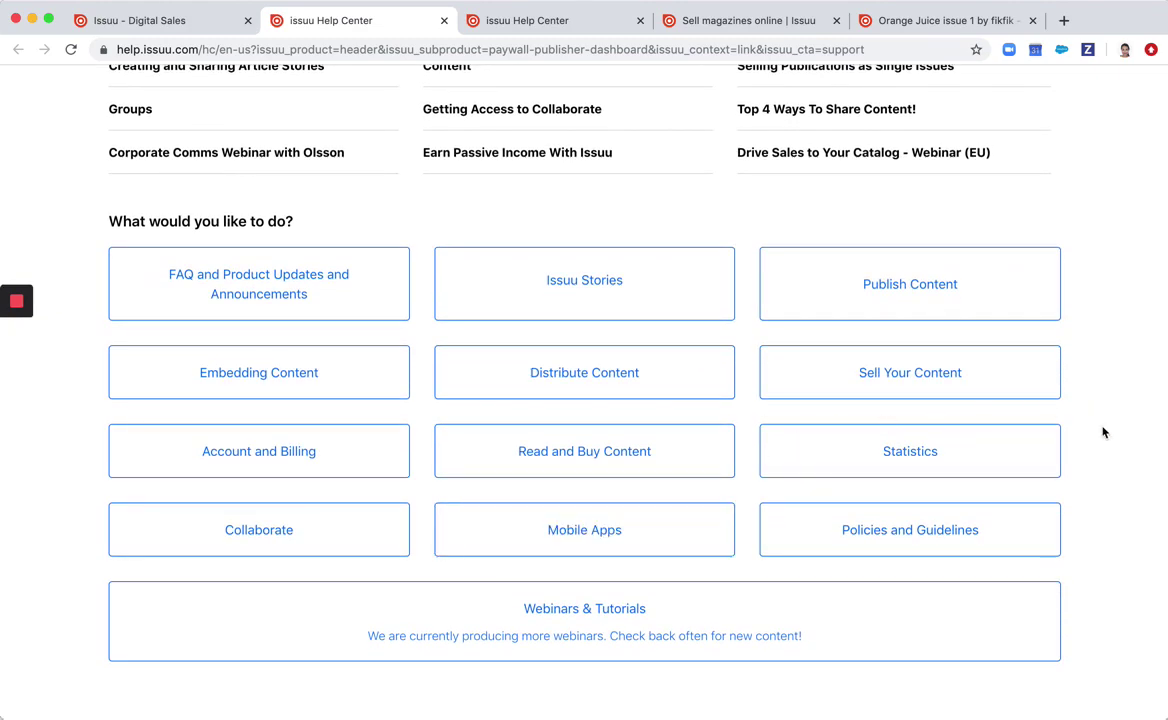
scroll(1105, 432, "down", 1)
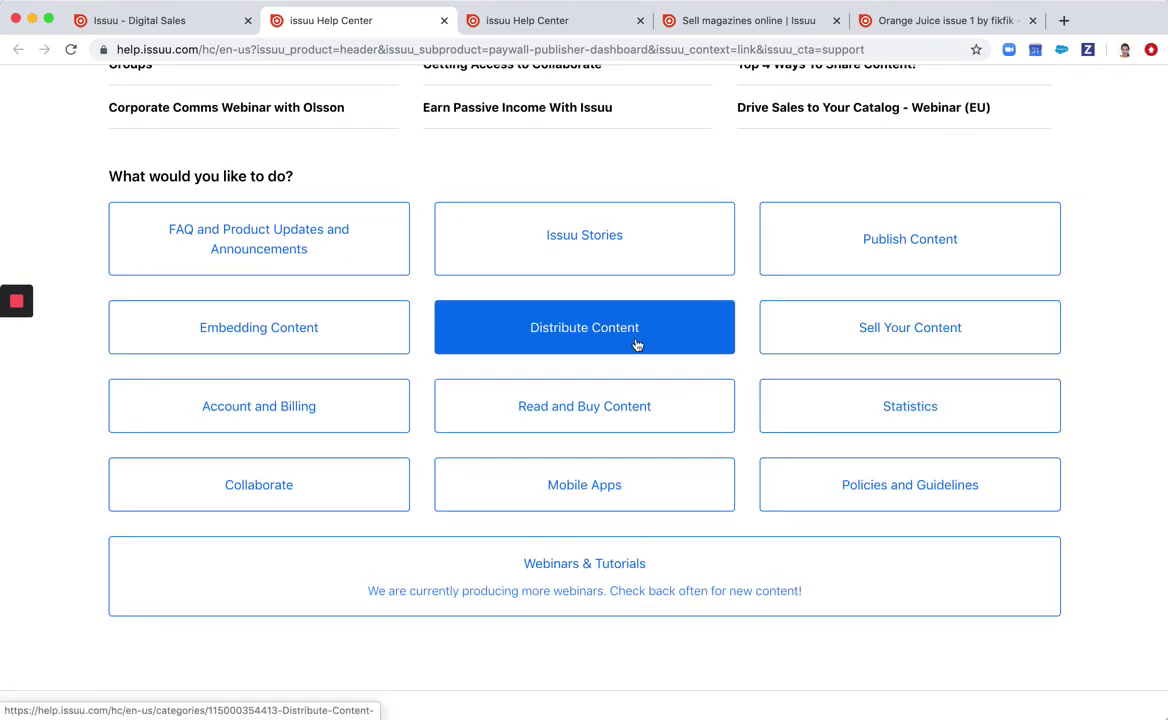
- Read the Digital Sales Statistics article under Sell Your Content's Selling Basics, then return to the Help Center home
left_click(835, 343)
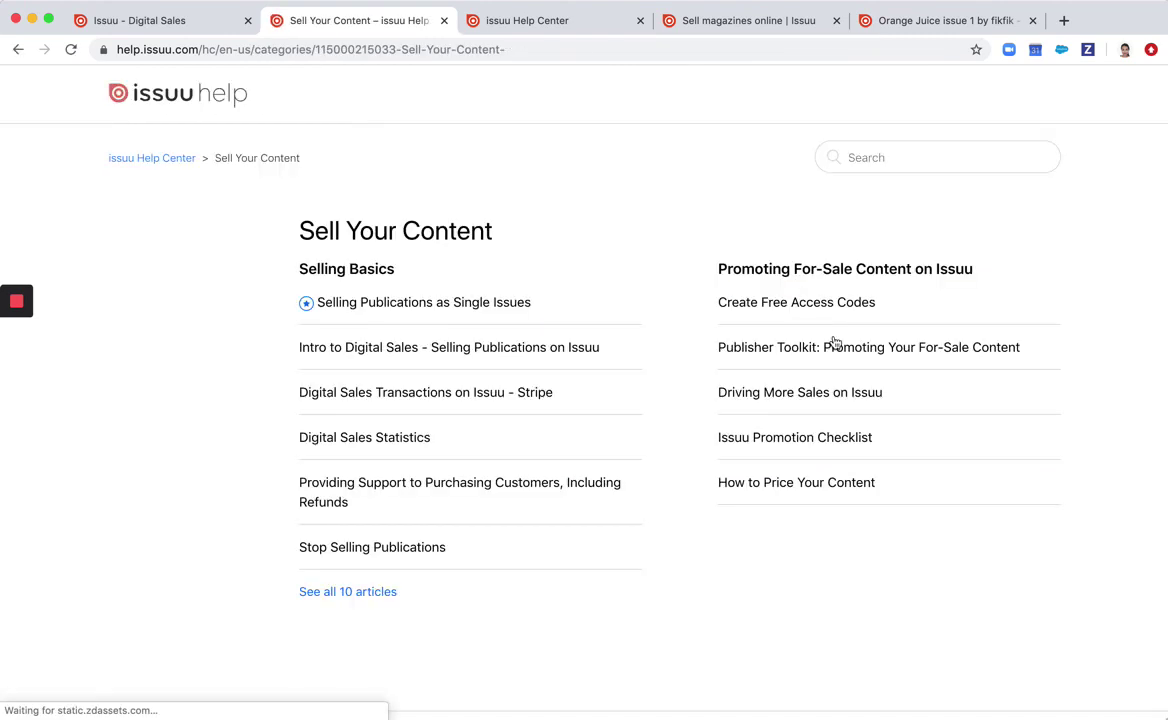
left_click(361, 599)
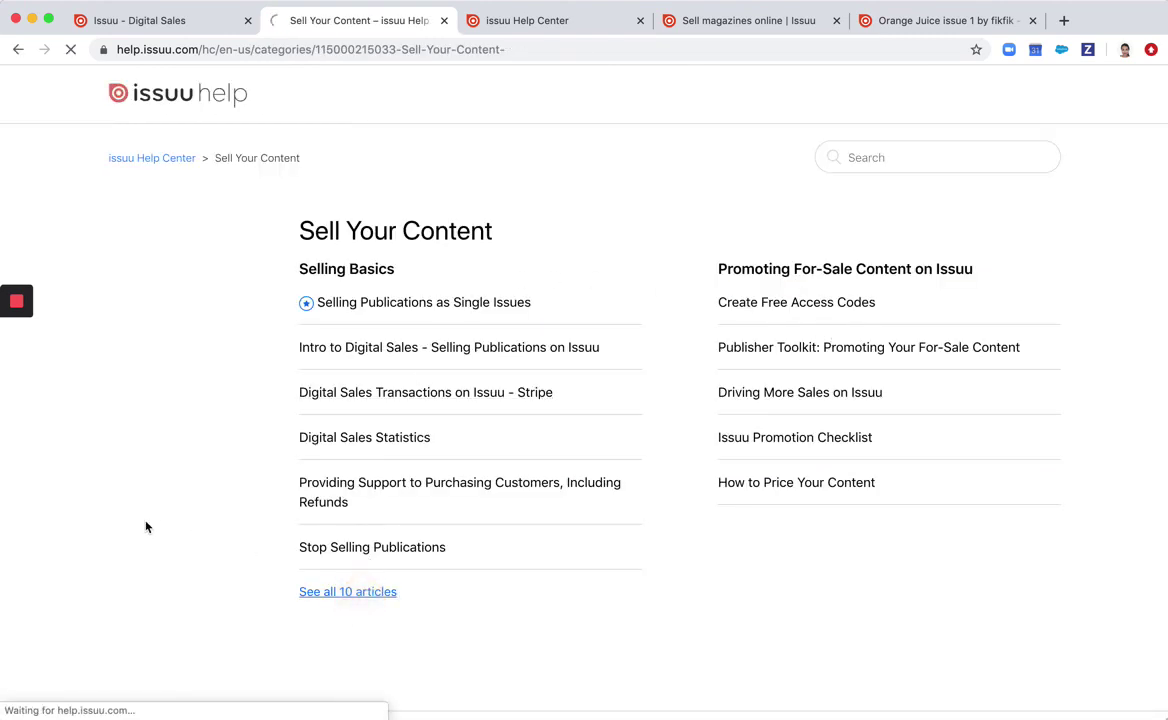
scroll(245, 569, "down", 2)
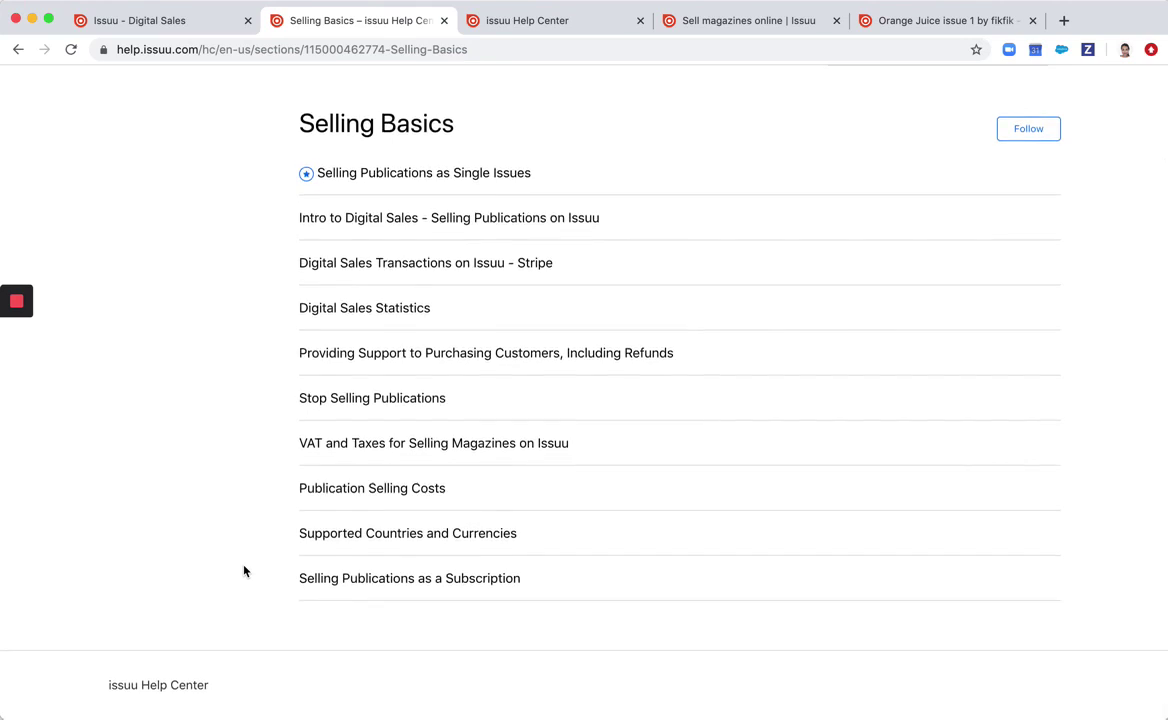
scroll(245, 571, "up", 2)
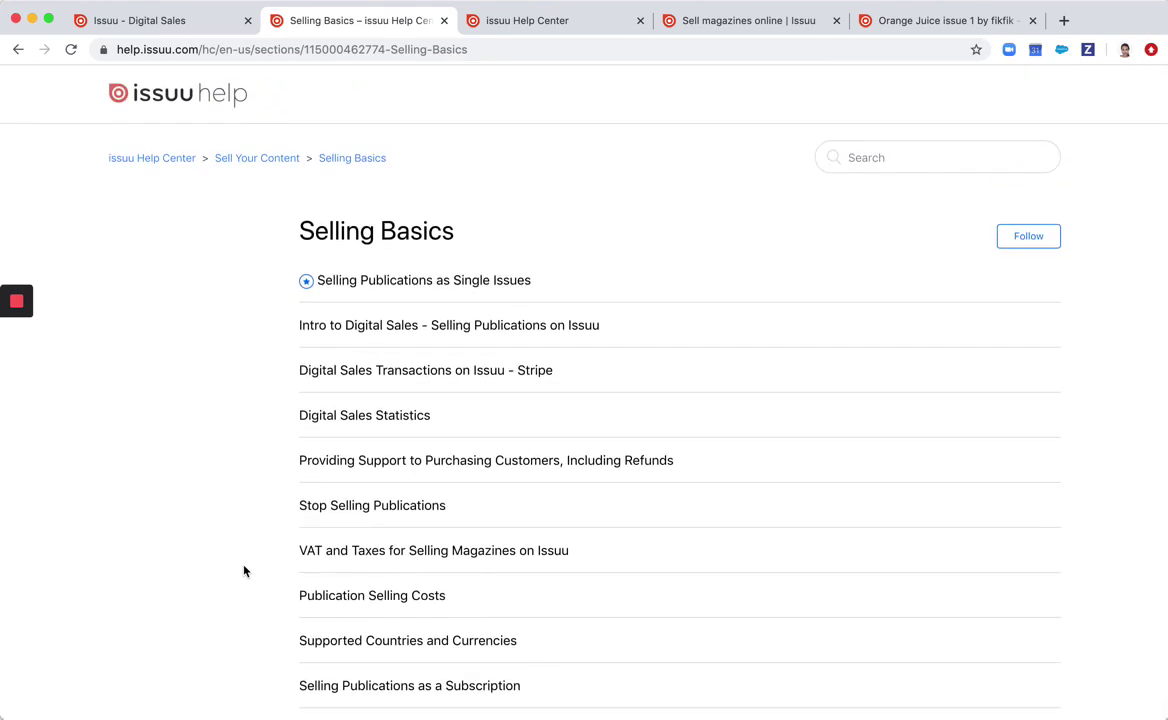
left_click(384, 421)
scroll(612, 503, "down", 5)
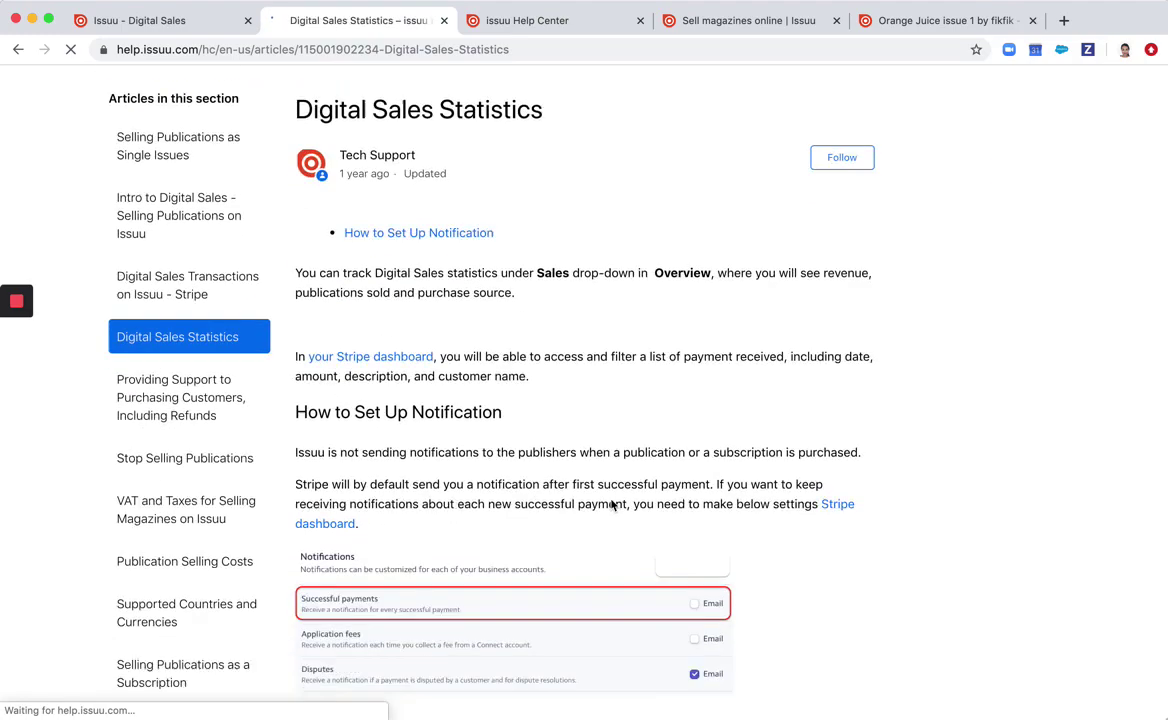
scroll(612, 505, "up", 7)
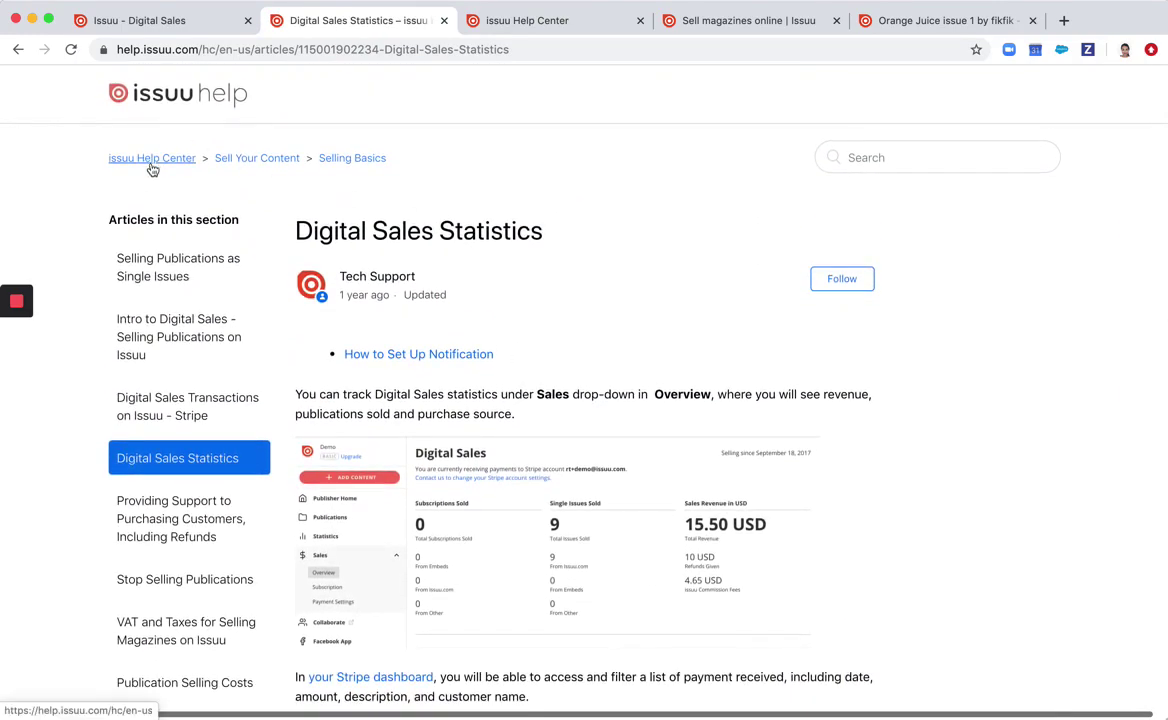
left_click(152, 162)
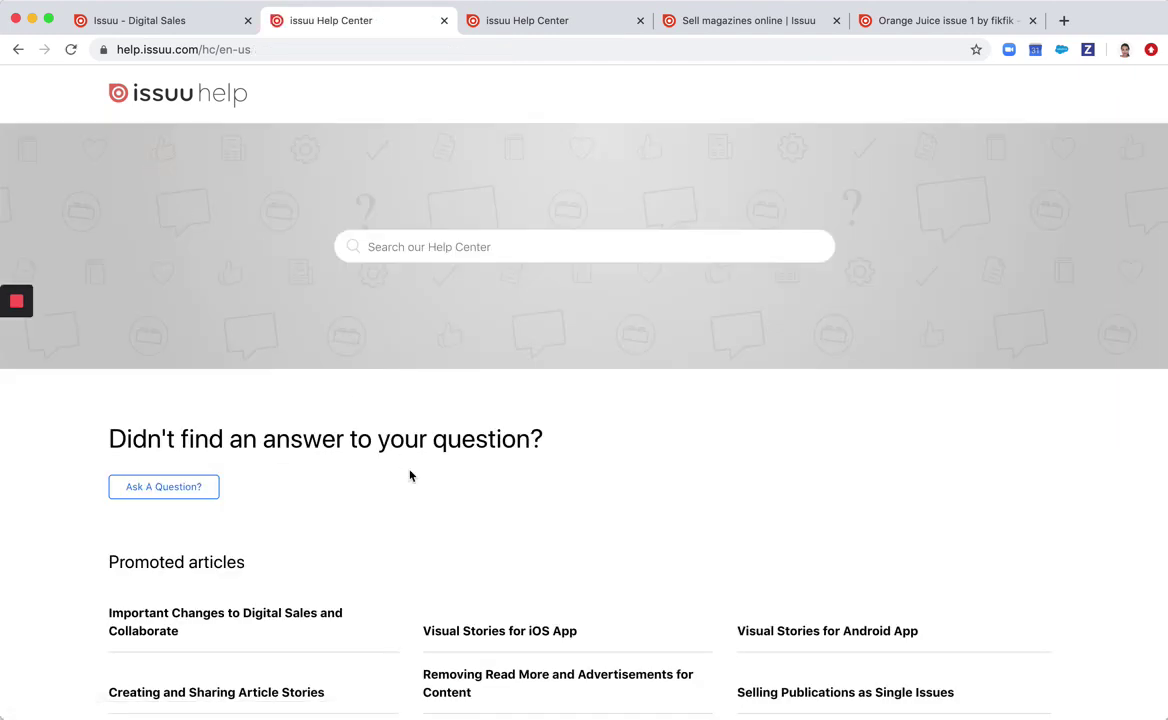